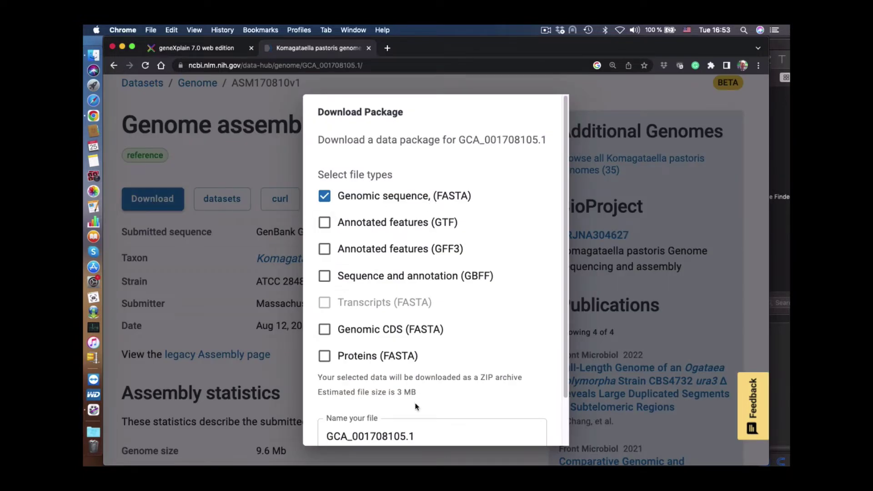
Download the ASM170810v1 genomic FASTA package, then a separate package with only GTF annotated features
scroll(432, 388, "down", 3)
left_click(526, 431)
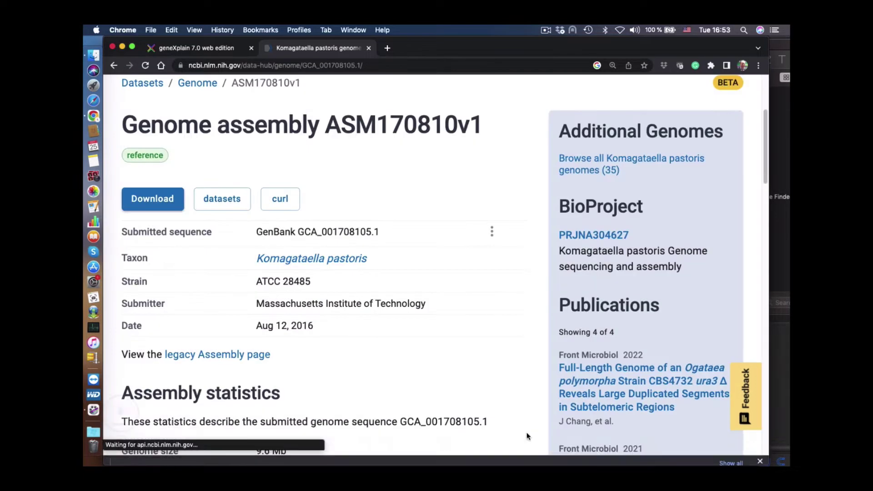
left_click(152, 199)
left_click(324, 196)
left_click(339, 222)
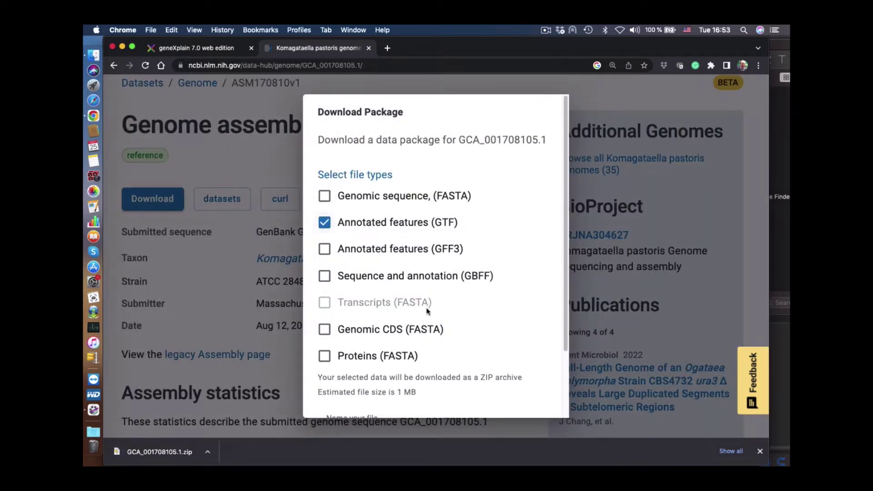
scroll(491, 394, "down", 3)
left_click(525, 403)
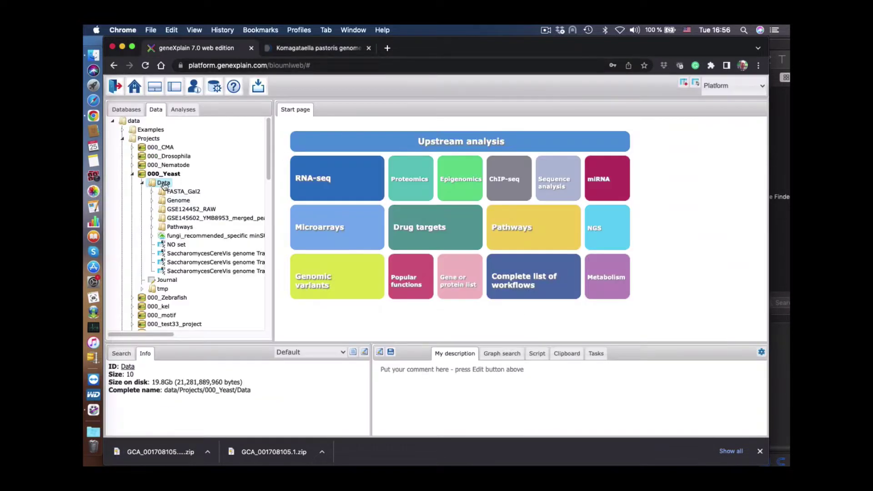
Create a new folder named Genome_K_pastoris under Data
right_click(165, 184)
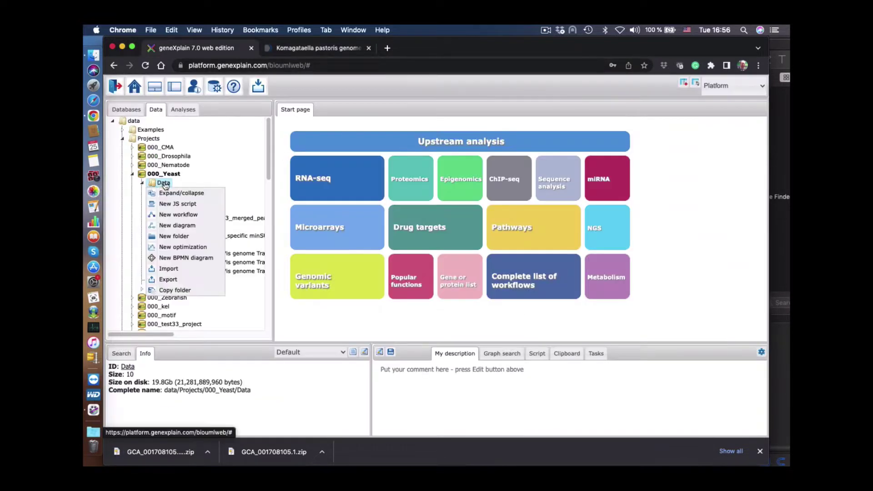
left_click(174, 236)
type("Genome_K_pastoris")
left_click(459, 284)
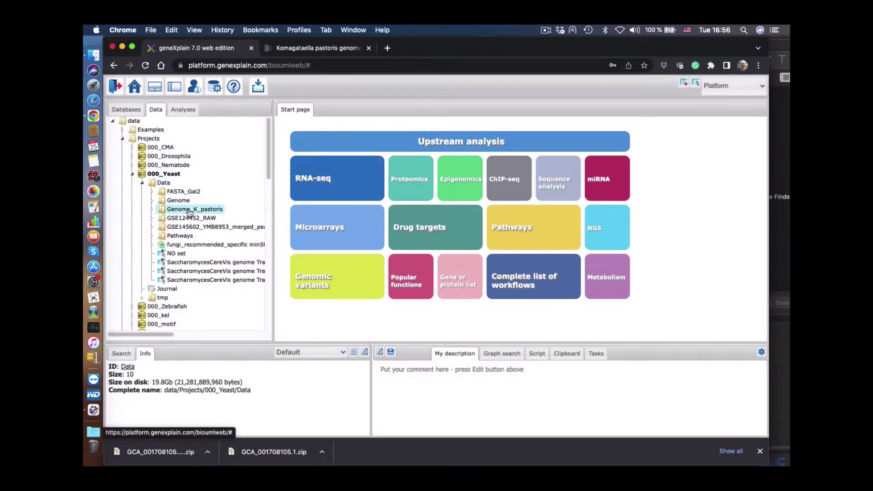
Import GCA_001708105.1.zip from the computer into Genome_K_pastoris
left_click(189, 212)
left_click(257, 88)
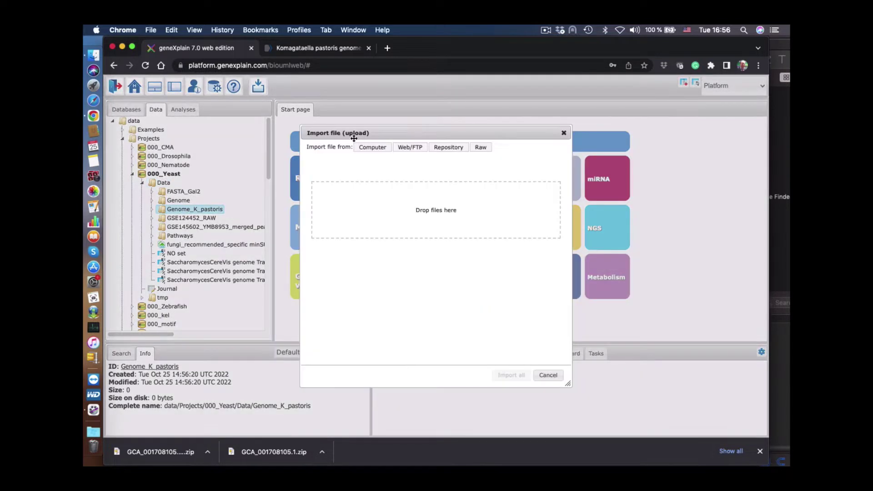
left_click(373, 148)
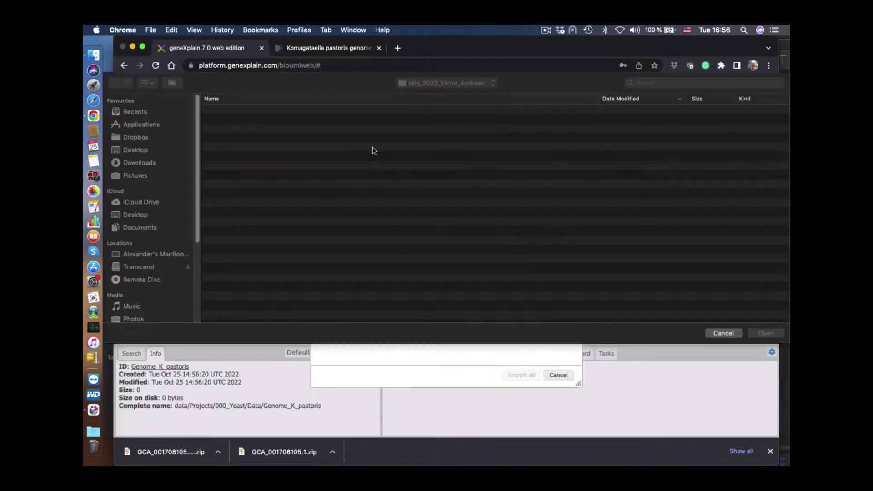
left_click(265, 121)
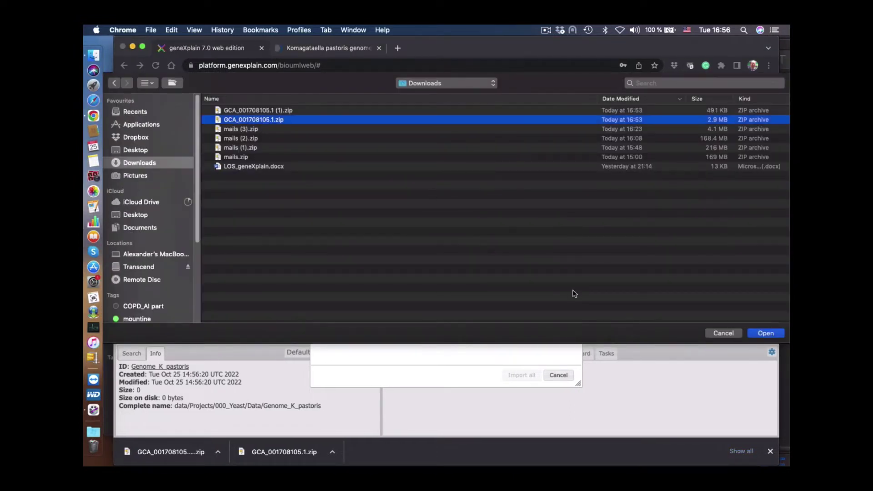
left_click(773, 334)
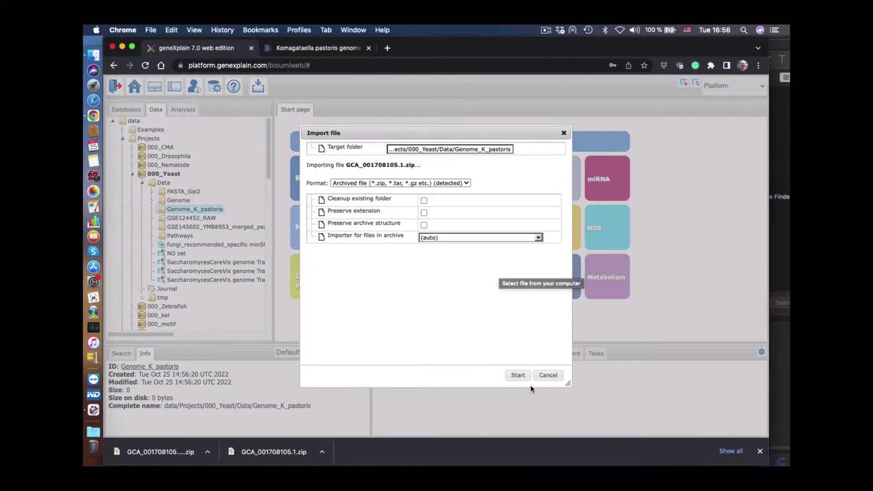
left_click(518, 375)
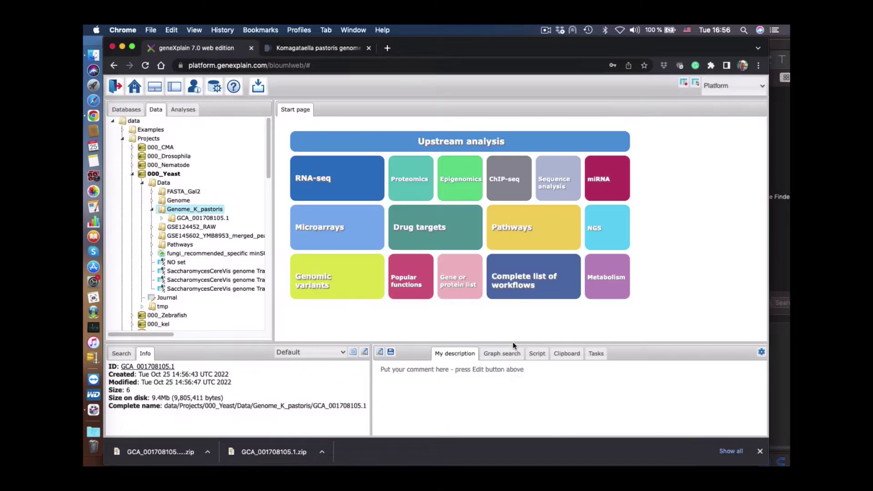
Open the GCA_001708105.1 genomic sequence in the genome browser and zoom down to base level
double_click(165, 219)
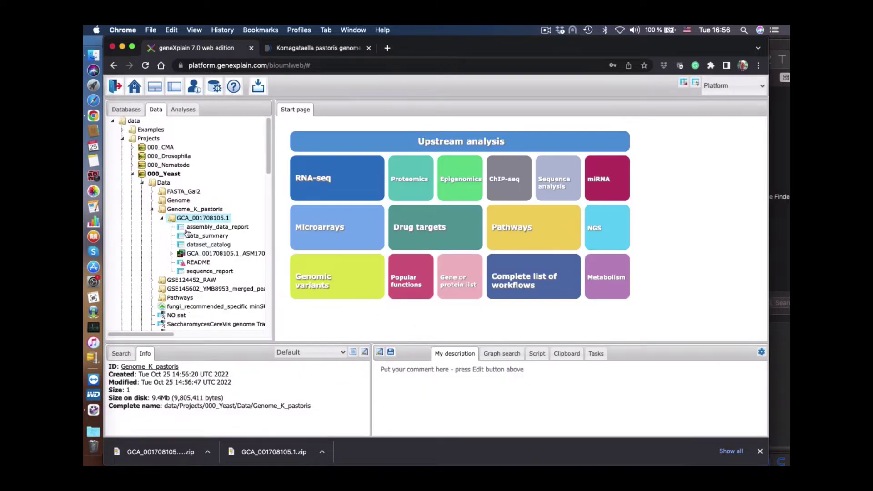
left_click_drag(275, 249, 401, 251)
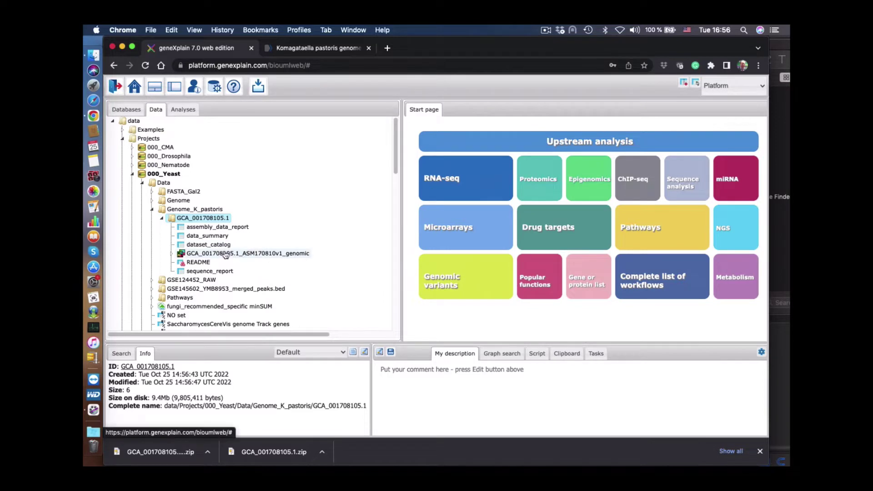
double_click(318, 253)
left_click_drag(402, 187, 290, 187)
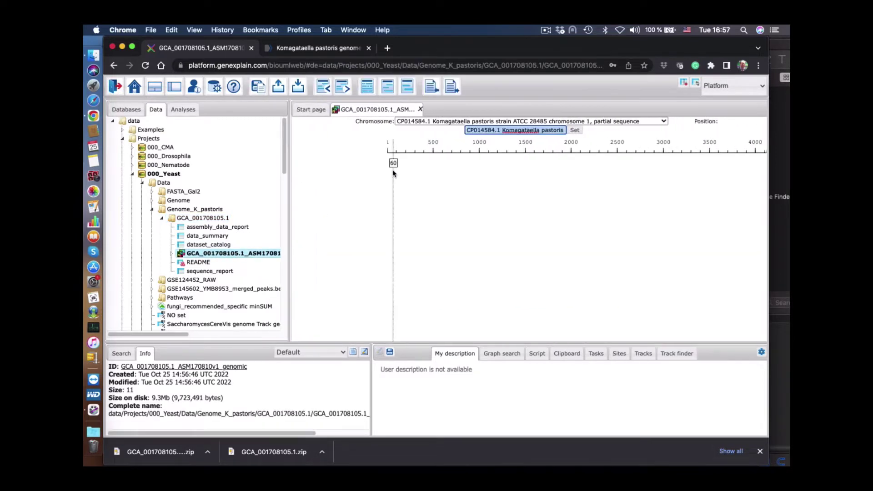
left_click(325, 90)
left_click(345, 90)
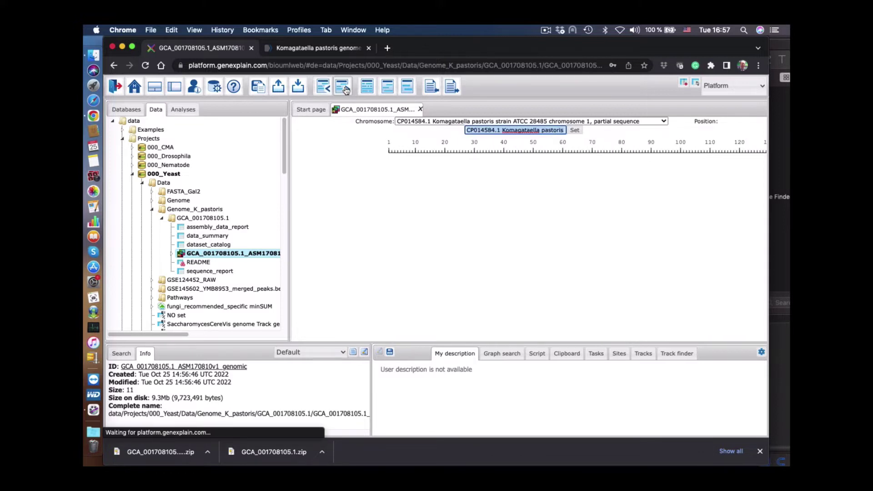
scroll(598, 220, "right", 3)
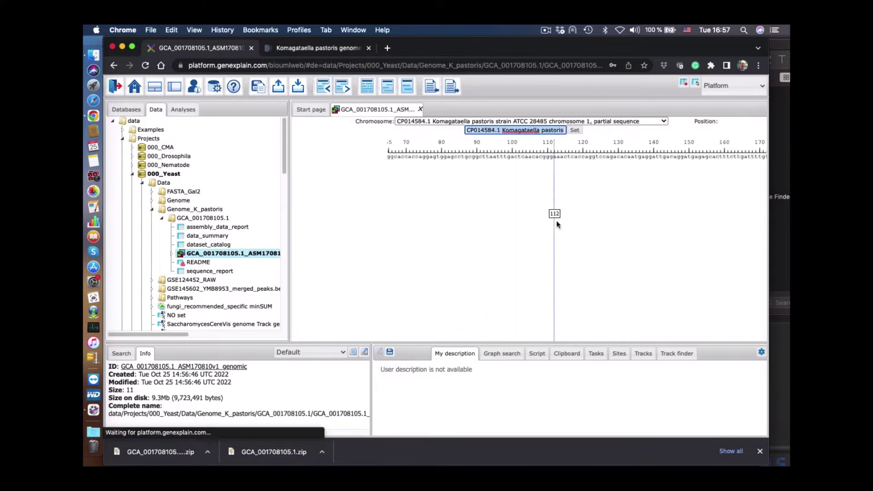
Switch the browser through chromosomes 2, 3 and 4
left_click(437, 121)
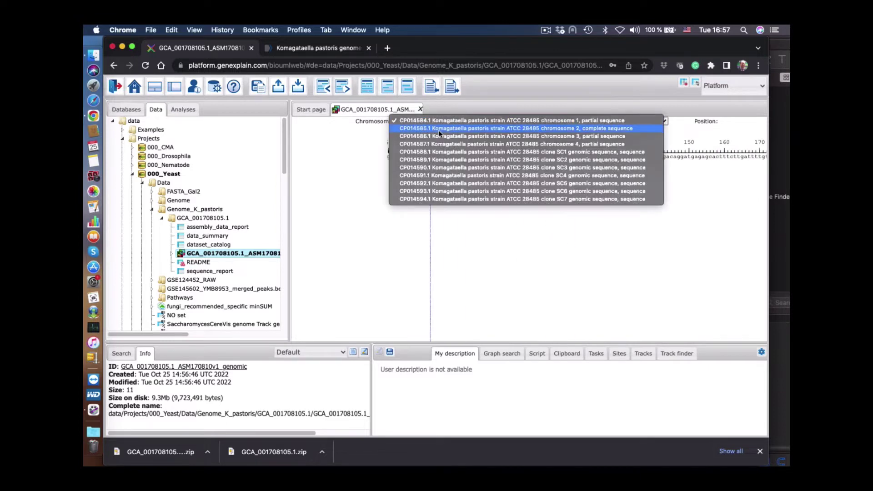
left_click(438, 130)
left_click(437, 124)
left_click(436, 129)
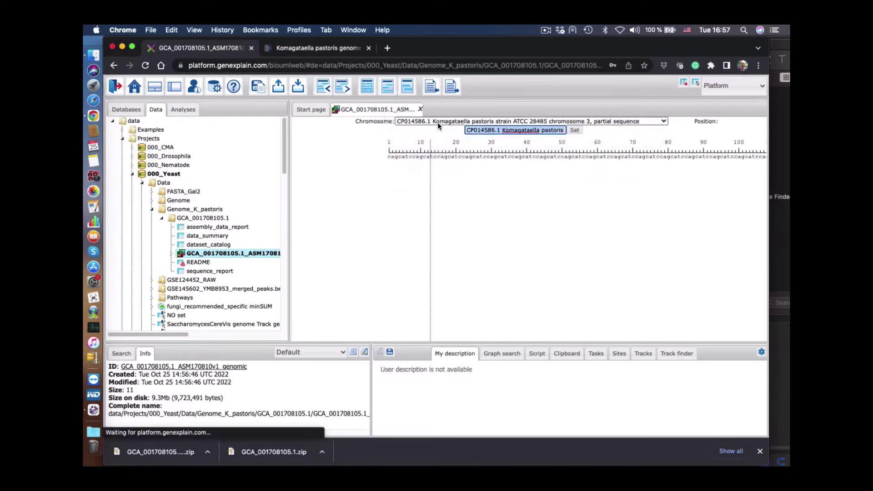
left_click(437, 124)
left_click(438, 130)
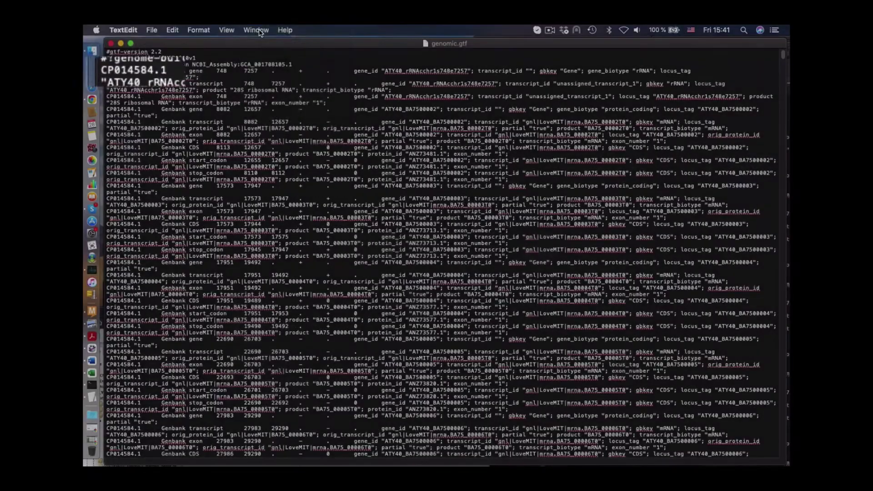
Bring genomic_names.gtf forward and select its chromosome 1 and chromosome 2 description text
left_click(256, 30)
left_click(292, 125)
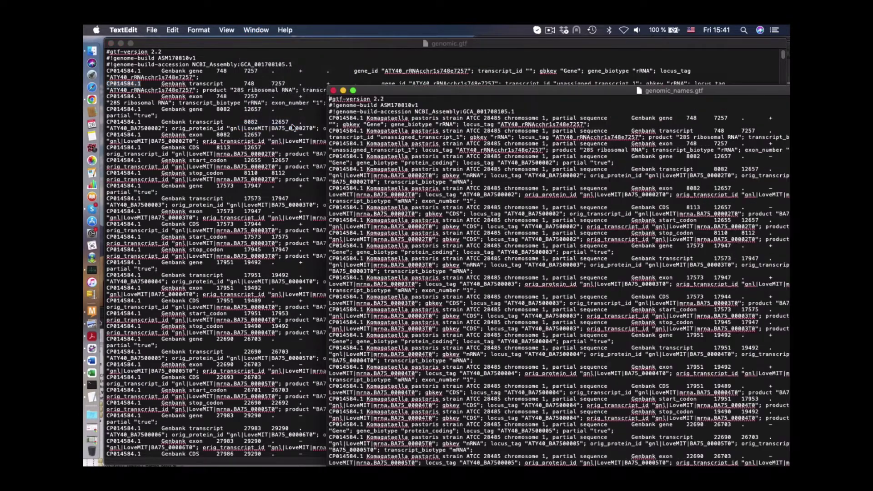
left_click_drag(419, 94, 202, 48)
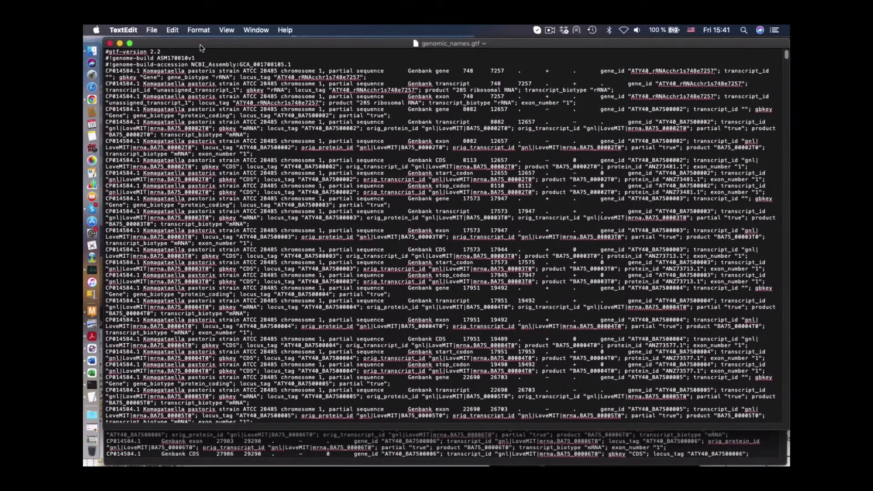
left_click_drag(106, 71, 332, 71)
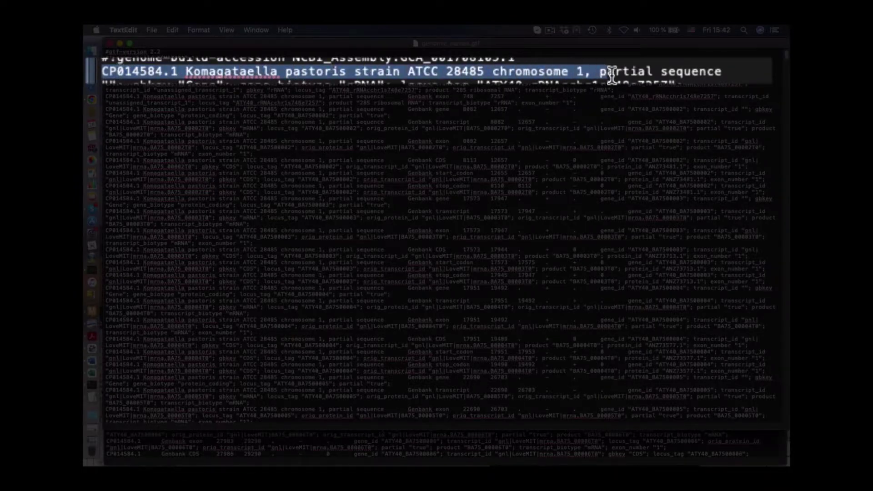
left_click_drag(608, 75, 719, 75)
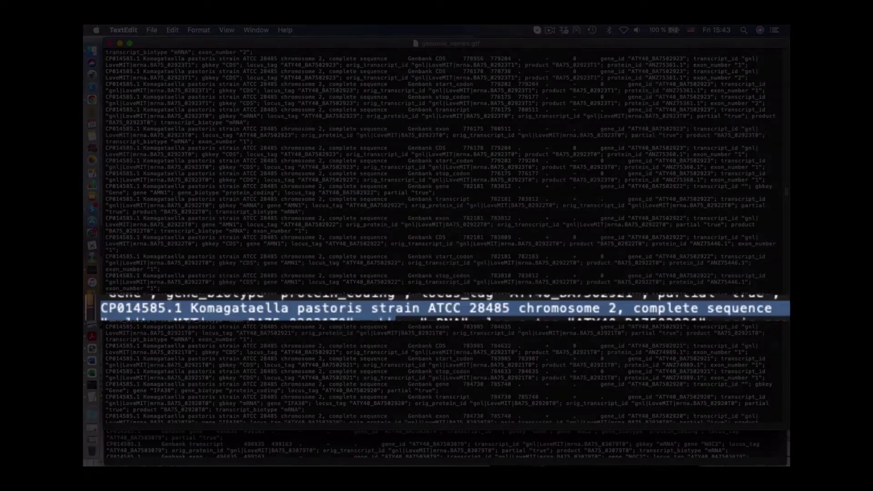
left_click_drag(106, 307, 392, 307)
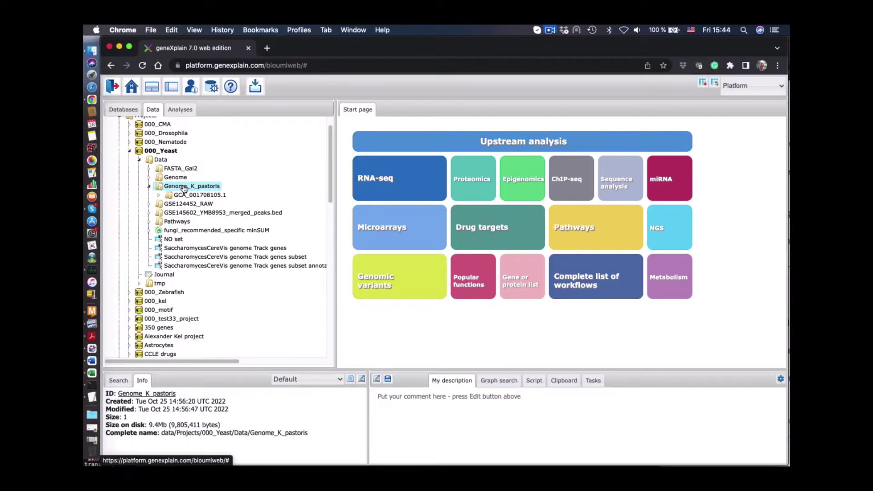
Upload genomic_names.gtf from the computer into Genome_K_pastoris
left_click(256, 87)
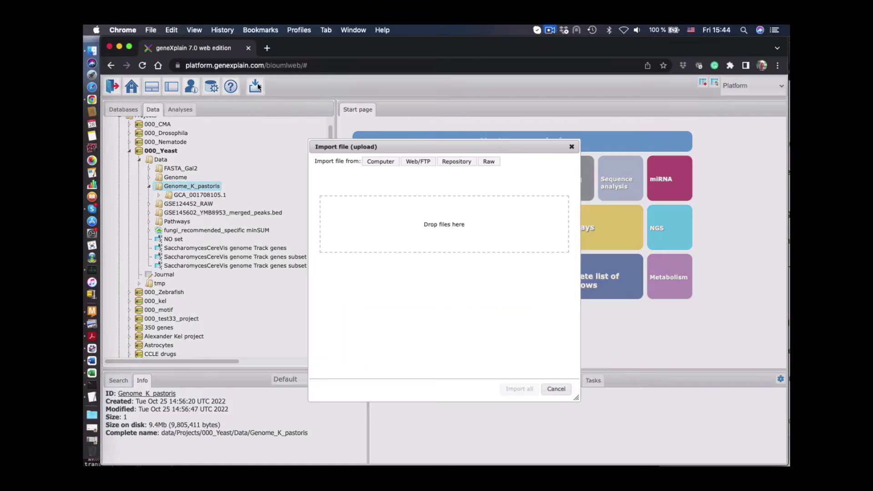
left_click(381, 162)
left_click(249, 112)
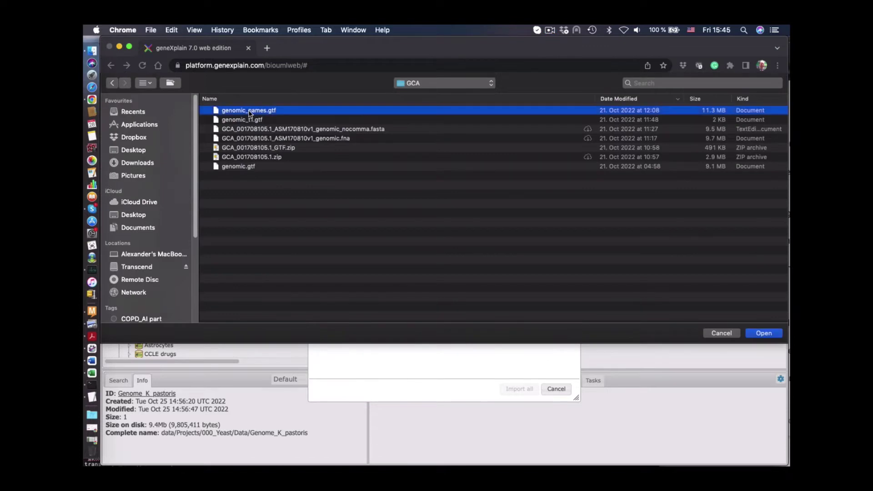
left_click(763, 334)
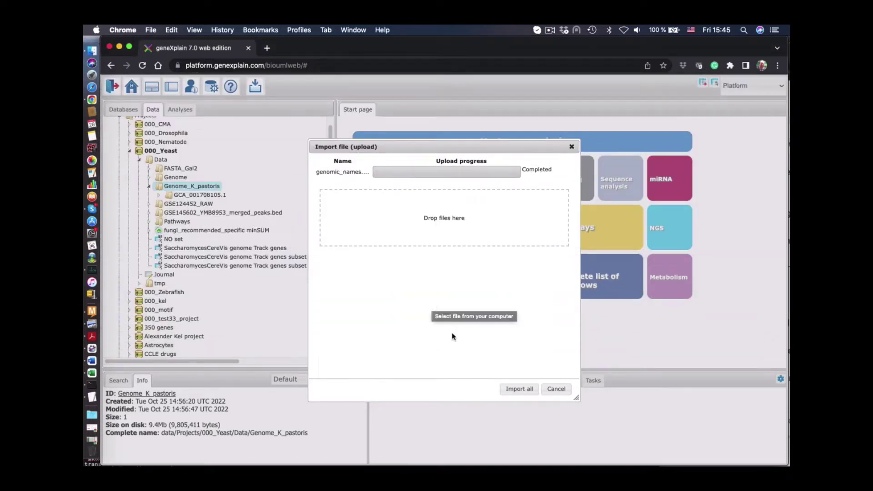
left_click(510, 391)
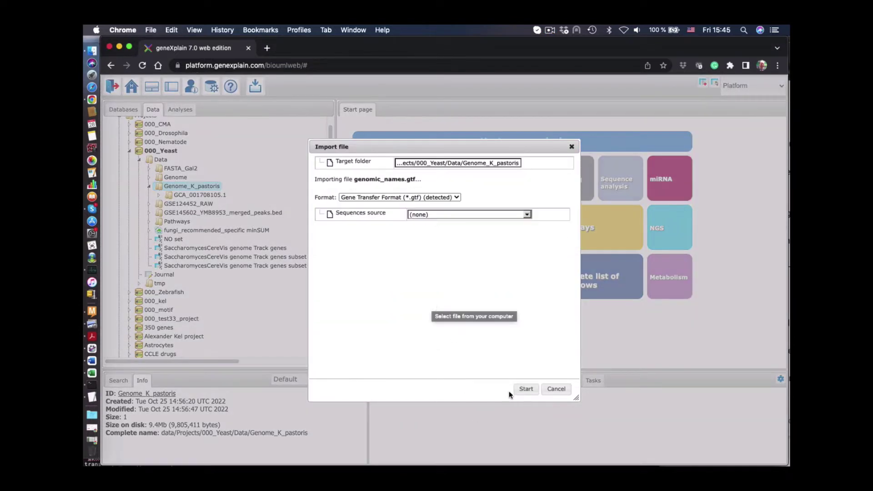
Set a Custom sequence source using GCA_001708105.1_ASM170810v1_genomic and start the import
left_click(442, 216)
left_click_drag(527, 241, 534, 329)
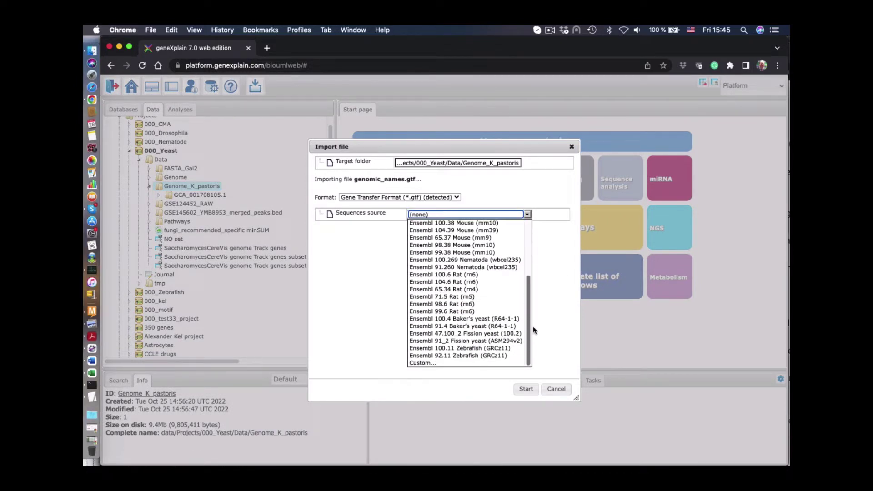
left_click(448, 362)
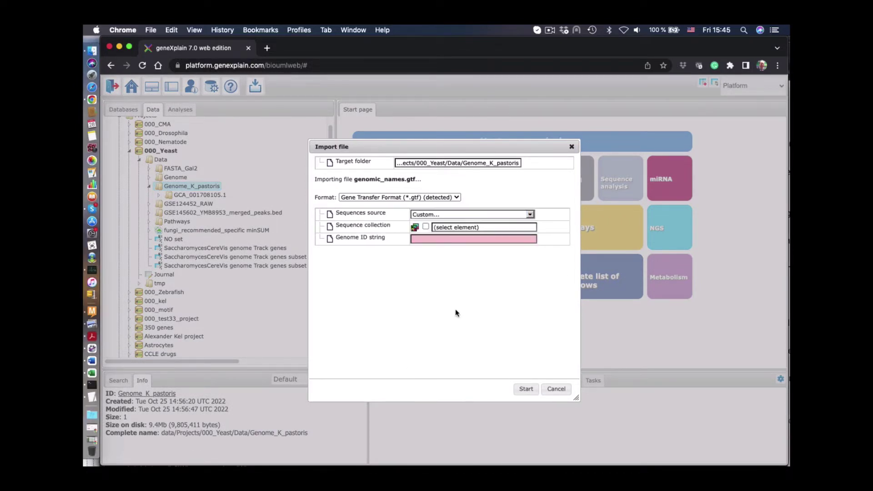
left_click(463, 227)
double_click(337, 212)
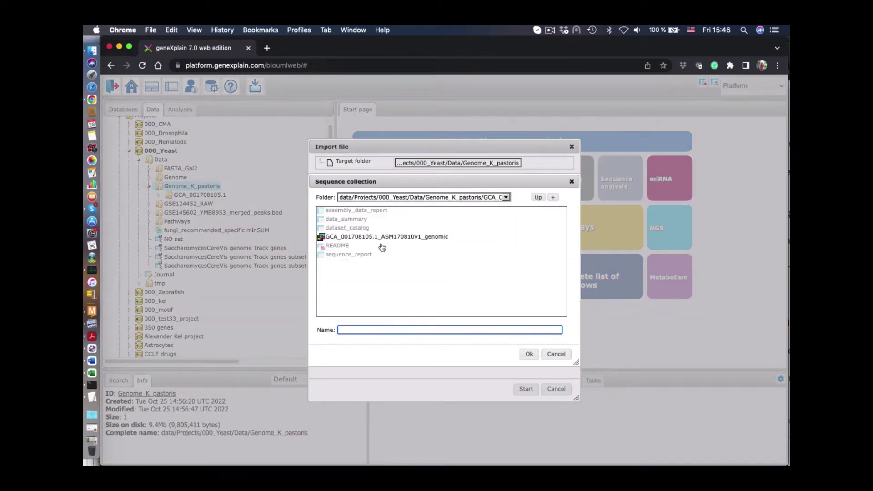
left_click(383, 237)
left_click(530, 355)
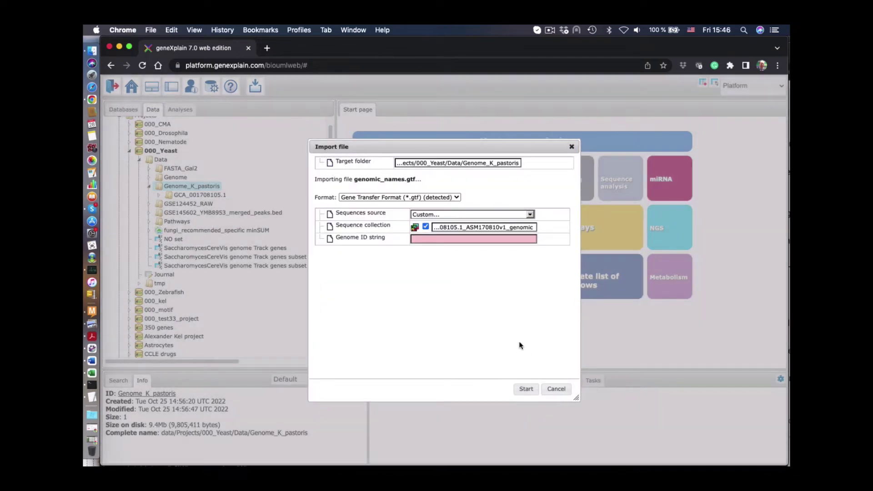
left_click(526, 390)
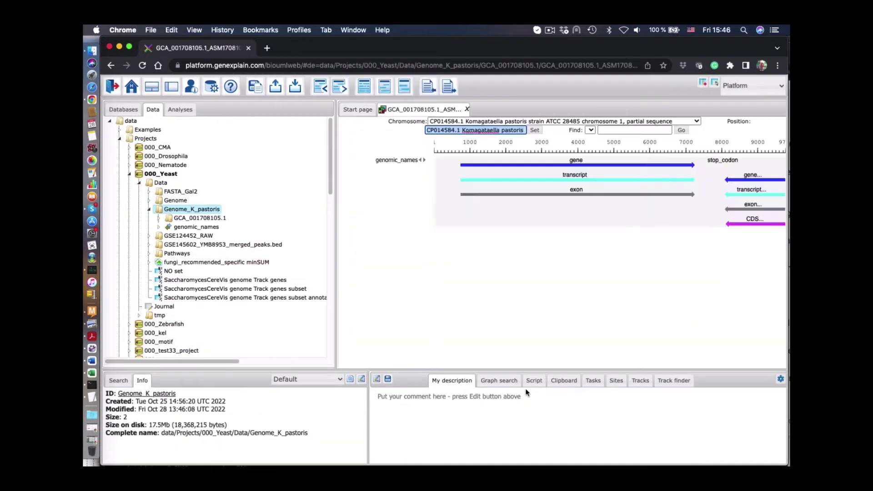
Widen the track view and switch to chromosome 3 (CP014586.1)
left_click_drag(335, 227, 275, 224)
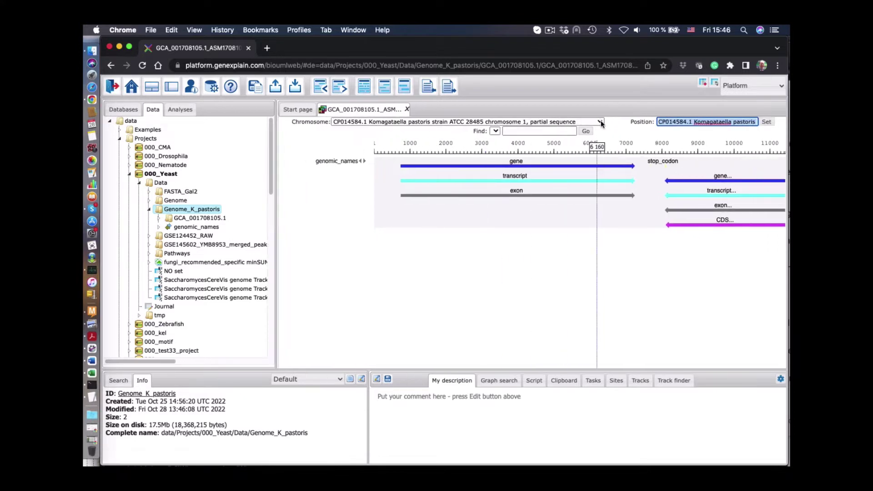
left_click(453, 121)
left_click(458, 142)
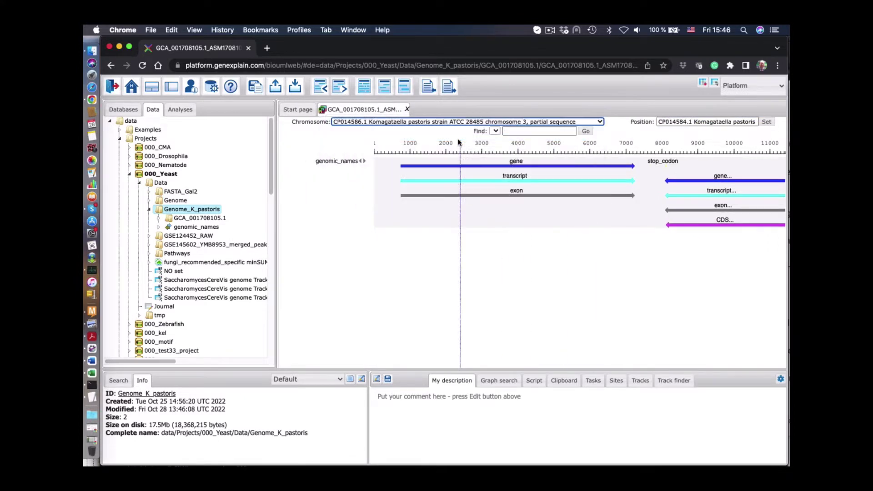
left_click(718, 210)
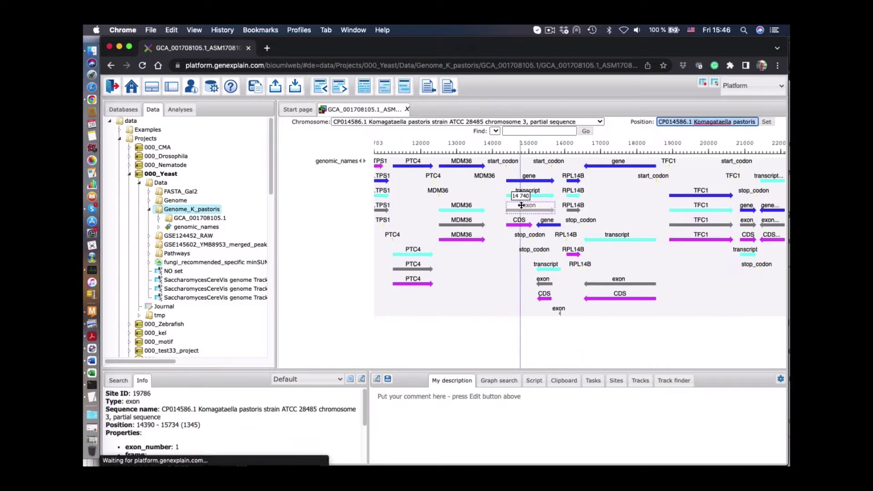
Zoom to base level on RPL14B, select the gene, then bring up genomic_names track actions
left_click(345, 90)
left_click(344, 90)
left_click(345, 90)
left_click(345, 90)
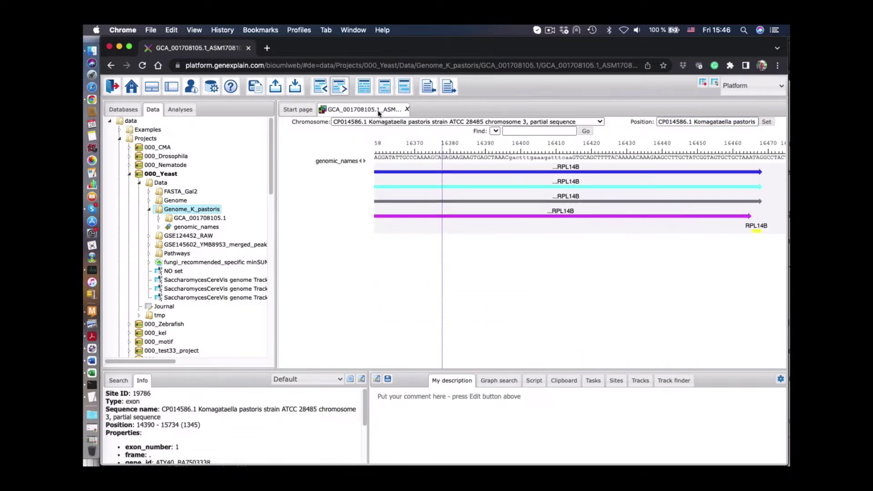
left_click_drag(705, 269, 626, 277)
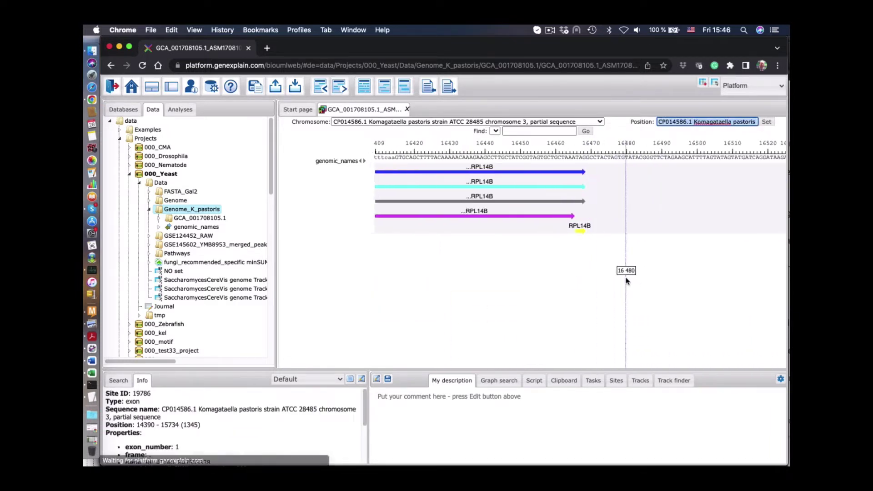
left_click(496, 173)
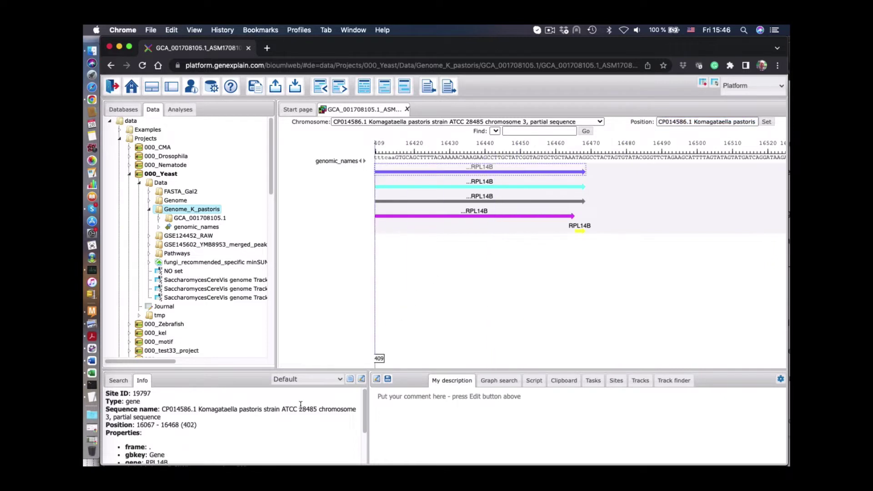
left_click(194, 227)
right_click(194, 227)
Open the genomic_names track as a table and inspect its first entries
left_click(191, 258)
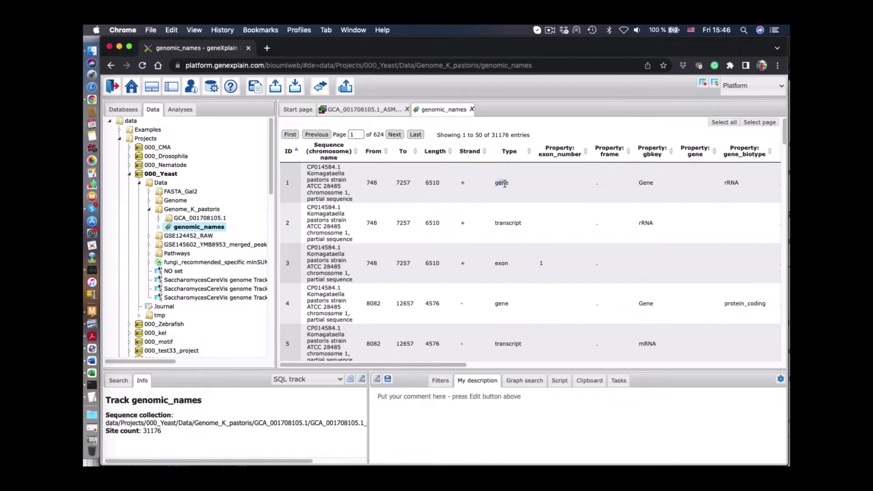
left_click(503, 183)
left_click(499, 304)
left_click_drag(449, 374, 444, 291)
Filter the table to rows whose Type contains 'gene' (case-insensitive substring)
left_click(440, 296)
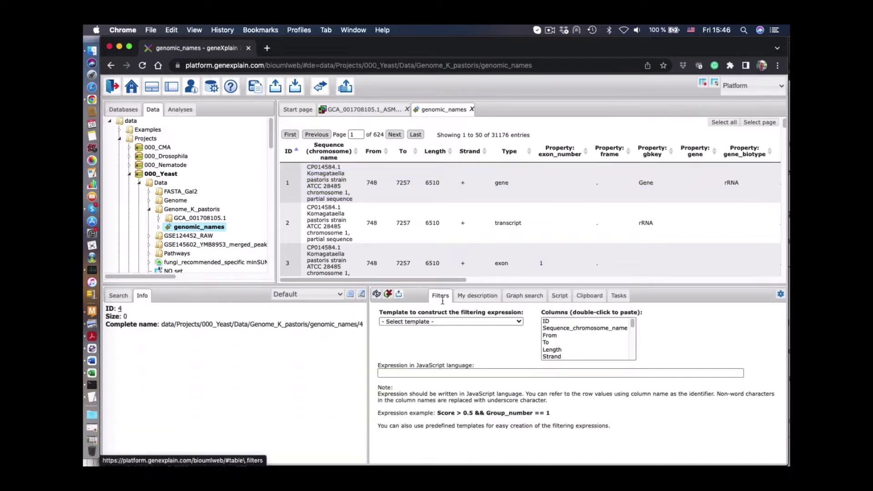
left_click(452, 321)
left_click(459, 372)
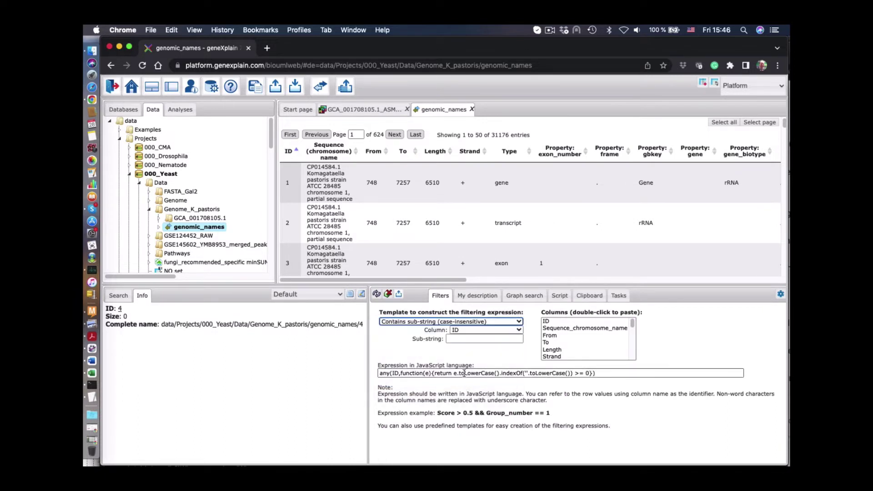
left_click(473, 331)
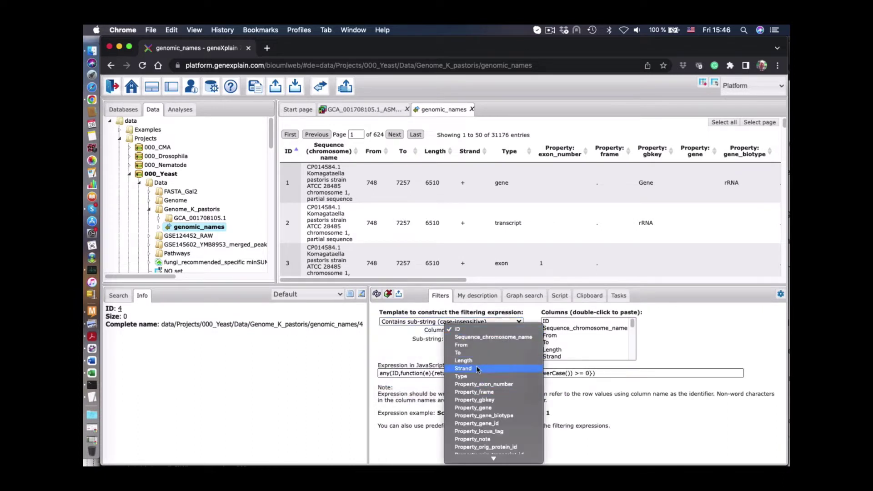
left_click(457, 376)
left_click(464, 339)
type("gene")
left_click(377, 294)
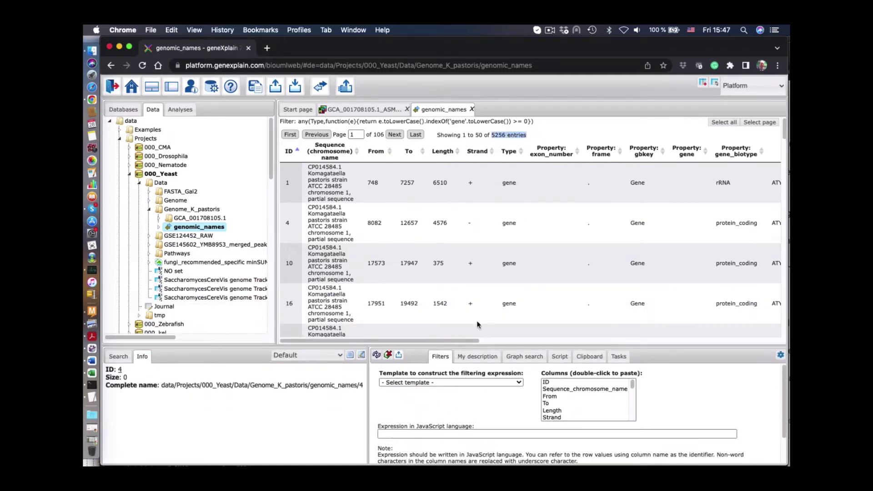
Export the 5256 filtered rows as the table 'genomic_names genes'
left_click(399, 358)
left_click(414, 330)
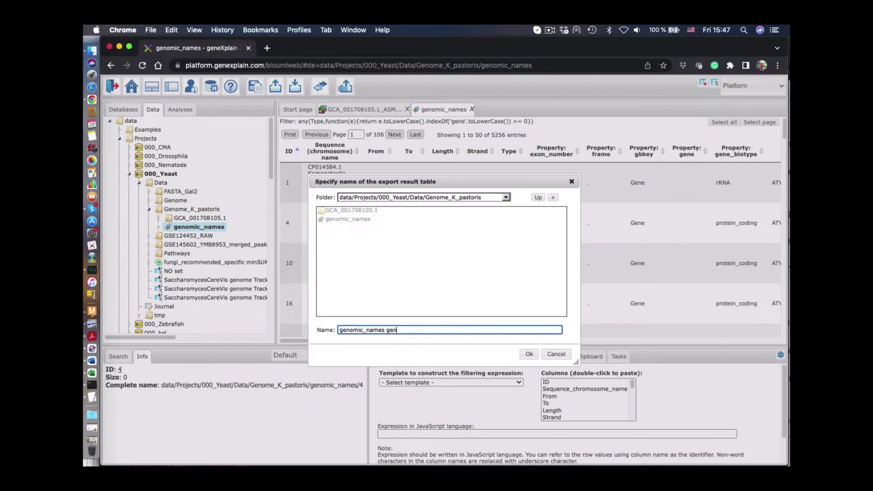
left_click(533, 356)
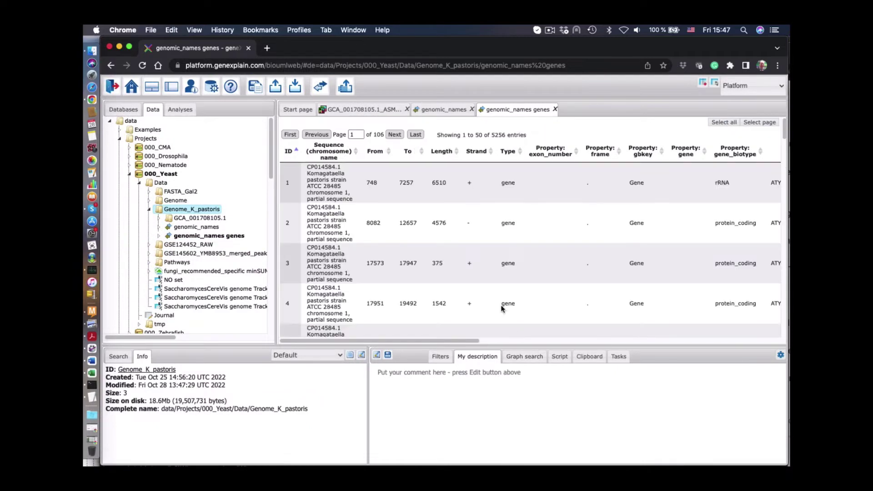
Drag 'genomic_names genes' into the GCA_001708105.1 browser and view RPL14B's gene properties
left_click(373, 114)
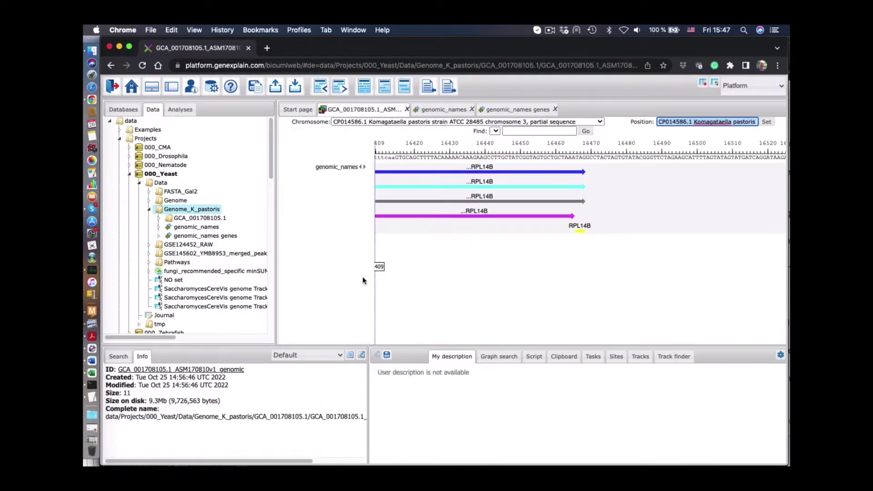
left_click_drag(205, 236, 350, 276)
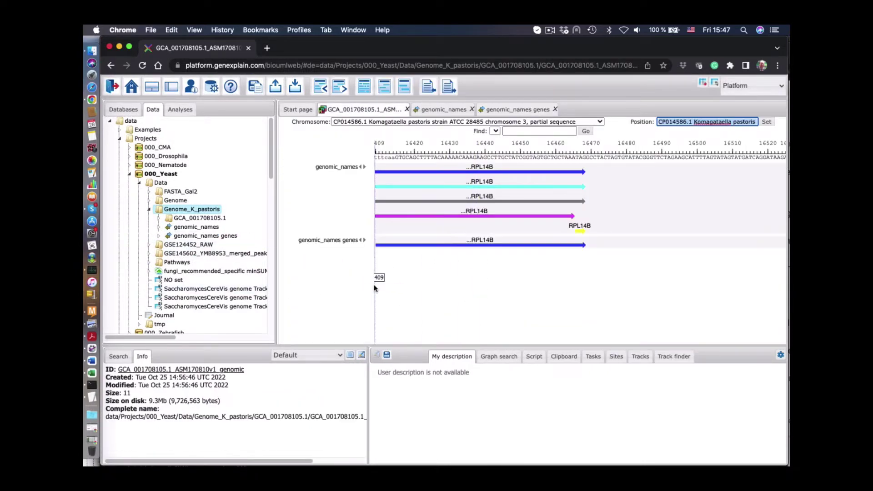
left_click(468, 242)
scroll(205, 425, "down", 3)
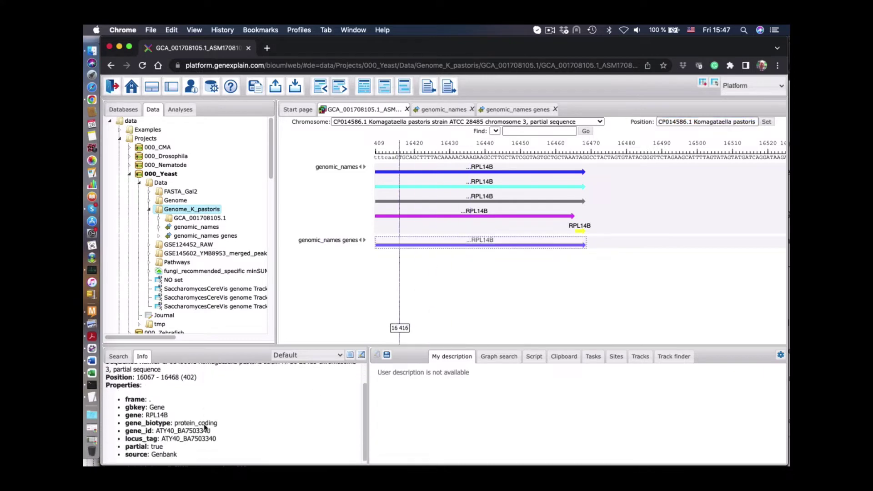
left_click_drag(151, 406, 168, 414)
left_click(217, 438)
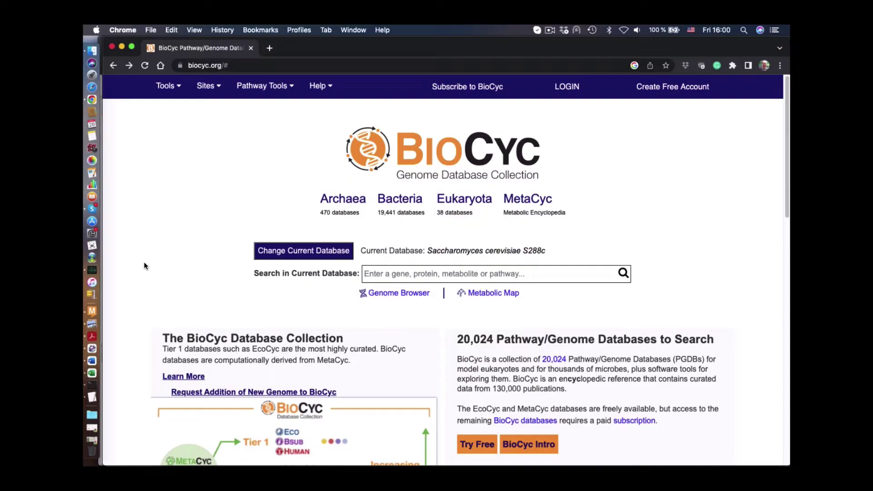
Set BioCyc's database to Saccharomyces cerevisiae S288c
left_click(474, 203)
left_click_drag(632, 243, 634, 337)
left_click(429, 300)
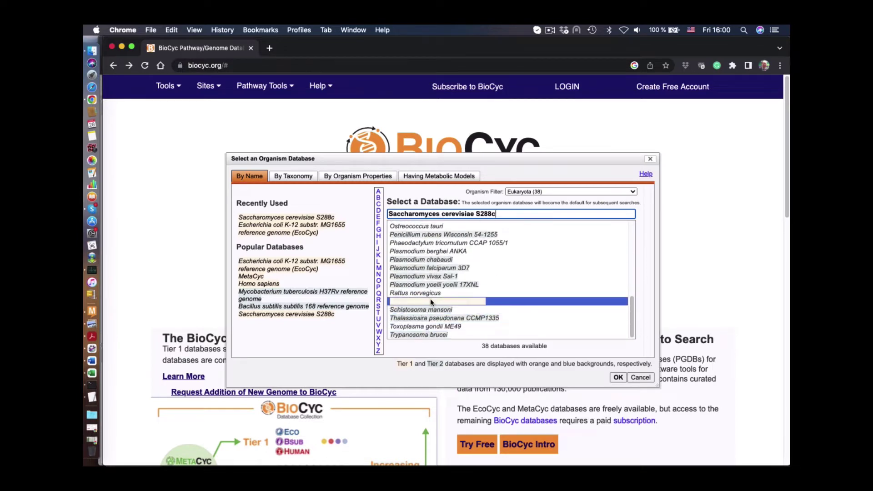
left_click(618, 377)
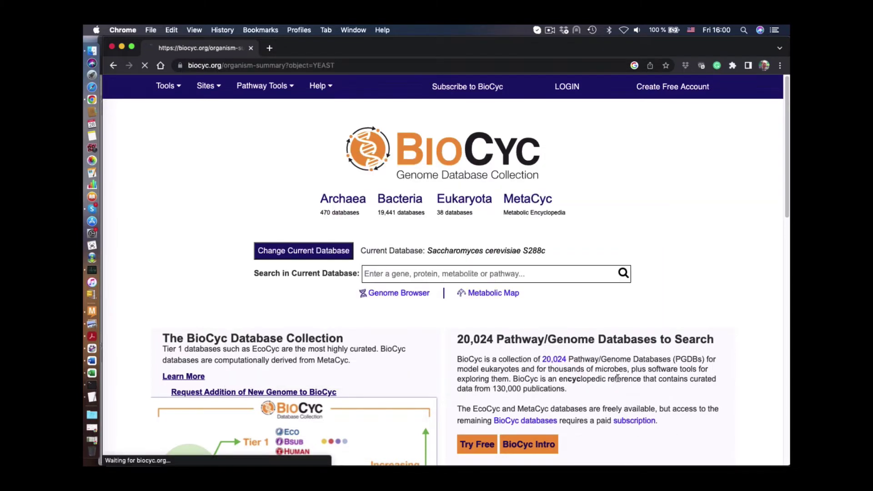
Search for glycolysis and open the yeast glycolysis pathway page
type("gl")
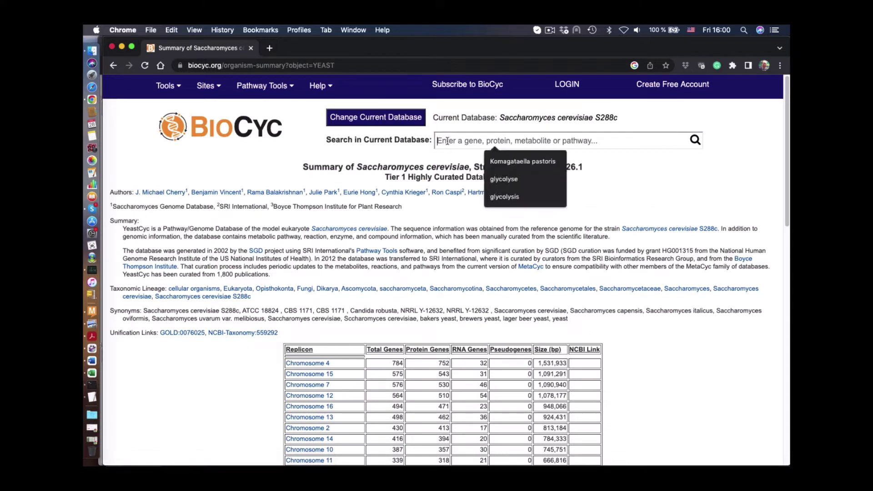
left_click(508, 200)
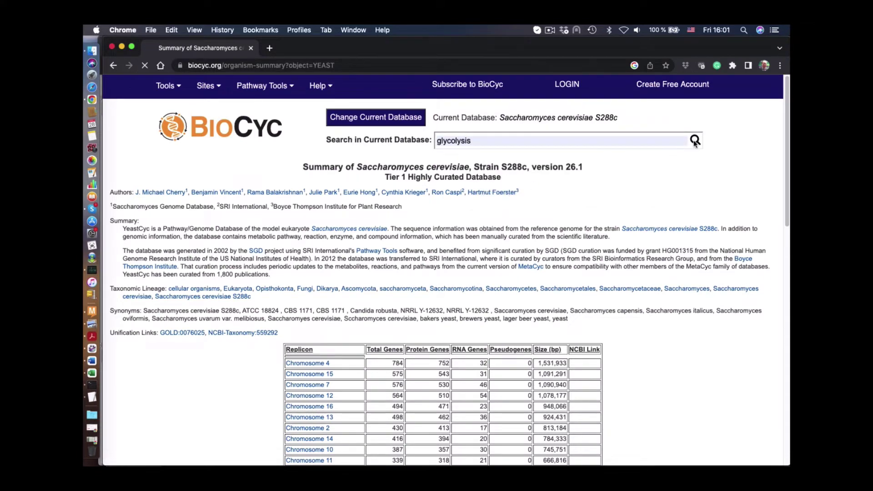
left_click(695, 140)
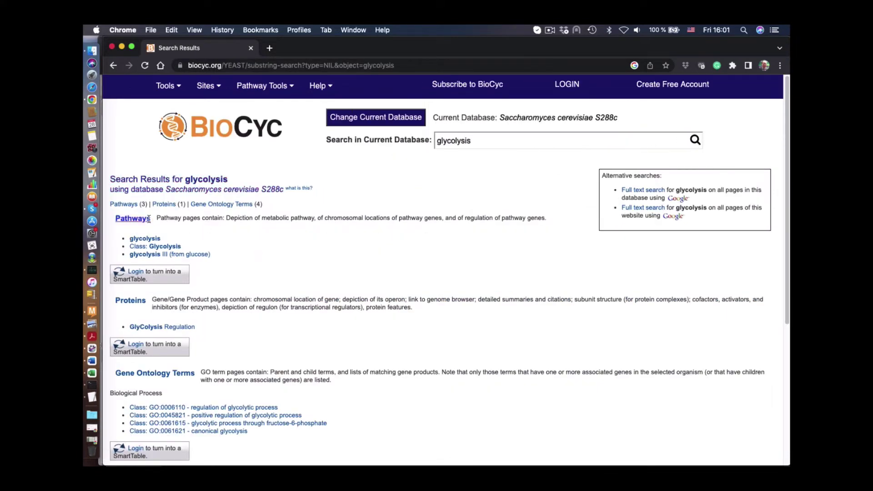
left_click(157, 240)
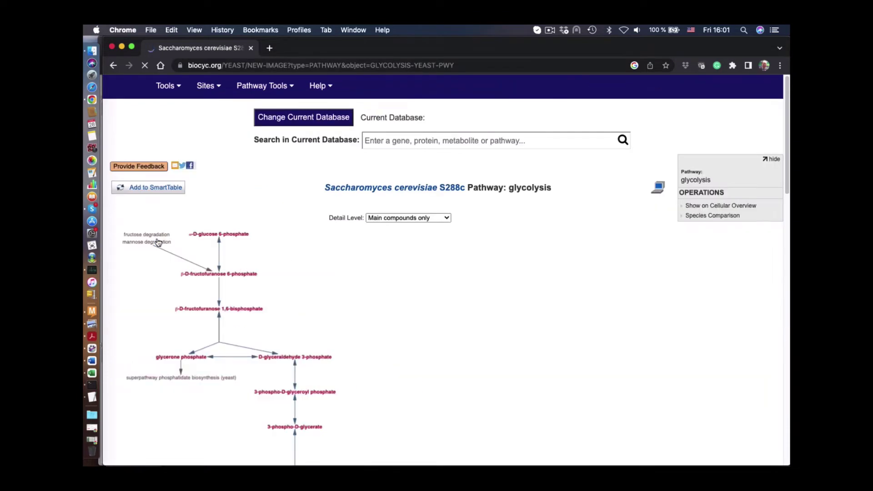
scroll(455, 364, "down", 5)
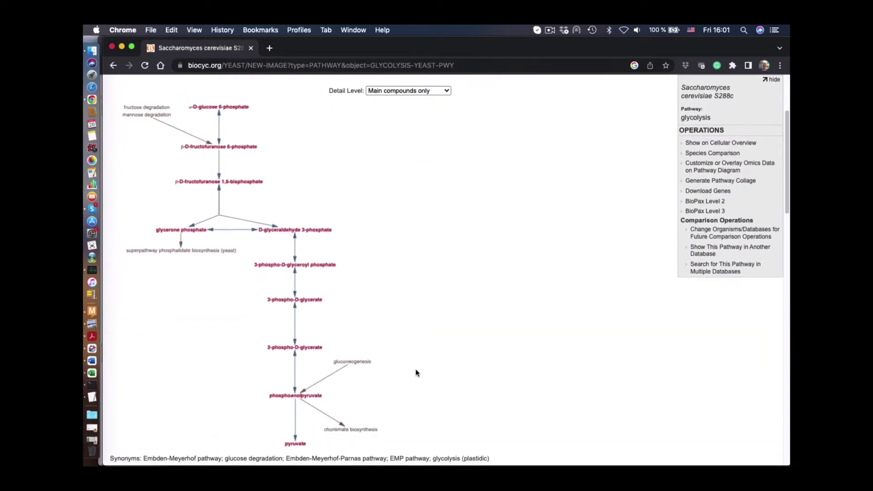
scroll(416, 373, "down", 5)
scroll(416, 373, "up", 10)
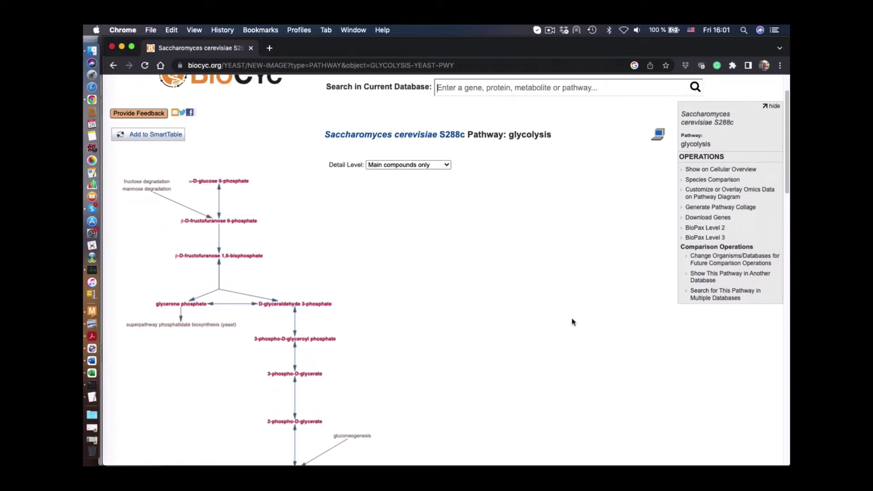
Download the pathway's gene table and paste it into Excel, starting with PGI1
left_click(705, 217)
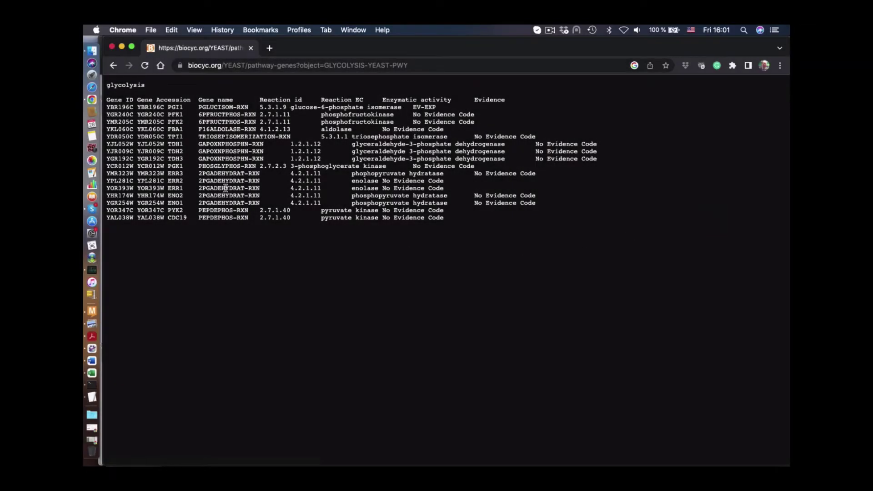
left_click_drag(108, 98, 496, 223)
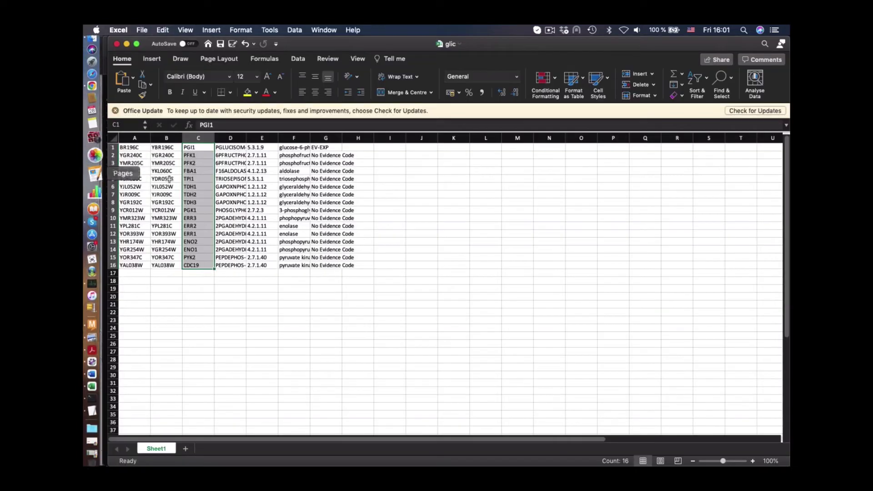
left_click(196, 163)
left_click(325, 367)
left_click(190, 147)
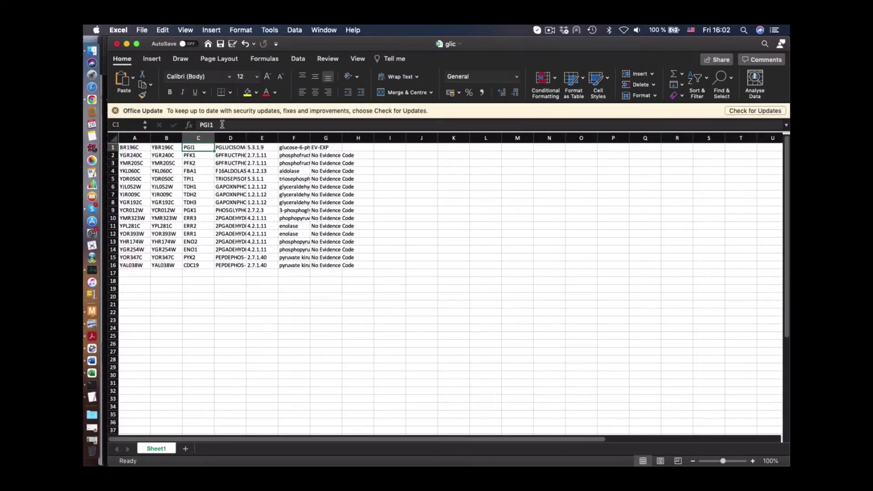
left_click(197, 127)
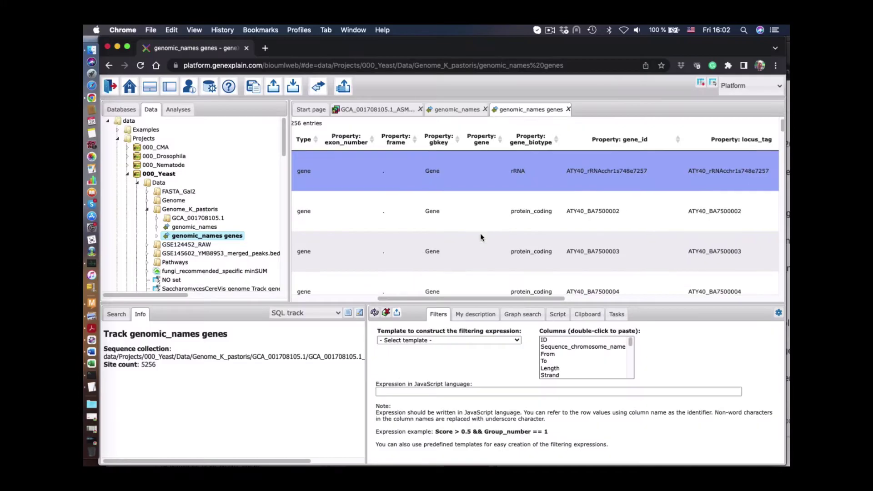
scroll(480, 233, "down", 3)
scroll(481, 236, "up", 3)
Set up a case-insensitive Contains sub-string filter on the Property_gene column
scroll(473, 228, "down", 13)
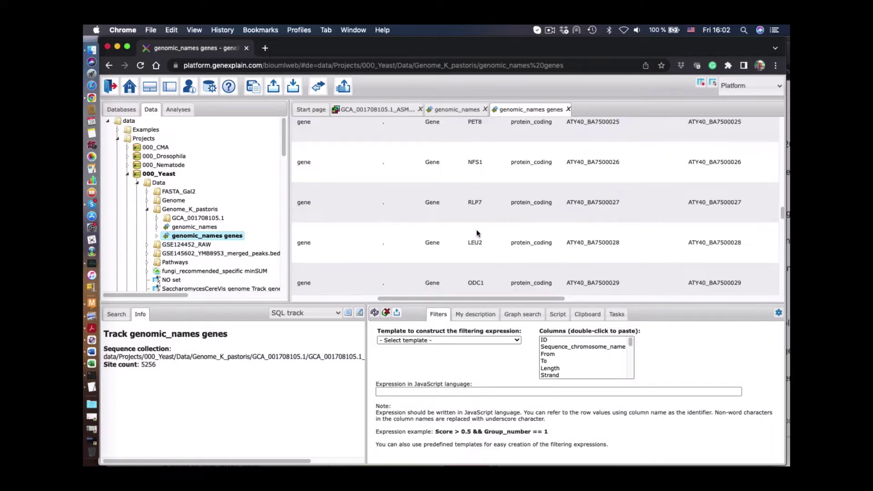
scroll(503, 184, "up", 20)
left_click(503, 185)
left_click(455, 340)
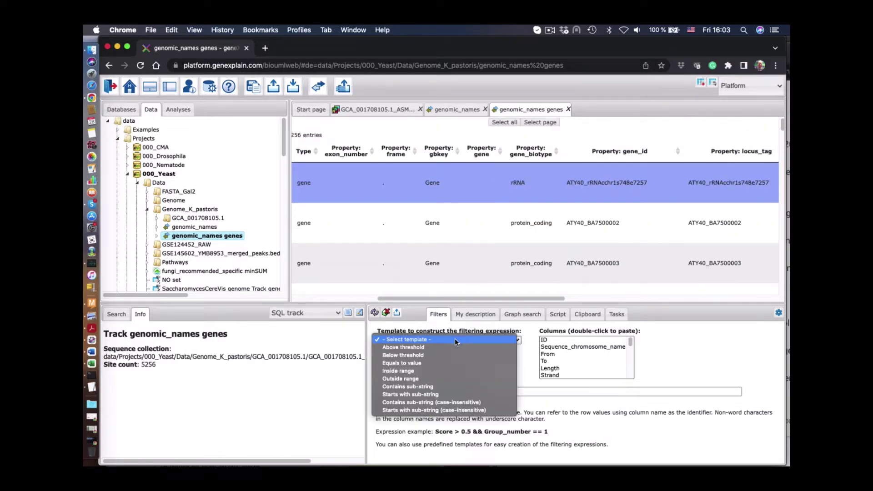
left_click(448, 401)
left_click(469, 350)
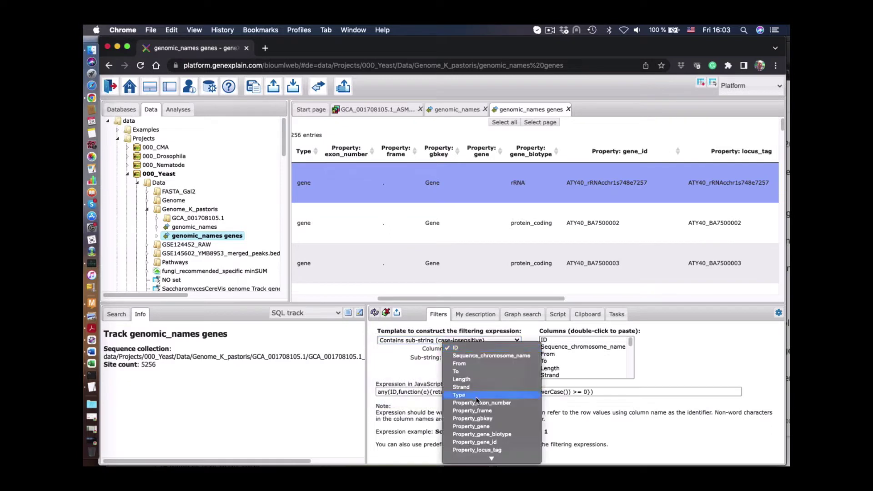
scroll(478, 399, "down", 3)
left_click(478, 393)
Build the OR-joined glycolysis gene expression (PGI1 through PYK2) and apply it, leaving 10 genes
left_click(461, 357)
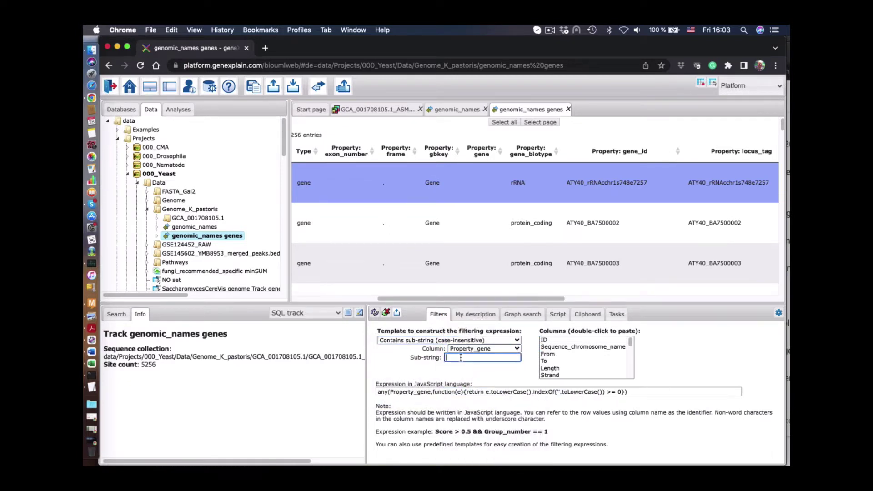
left_click_drag(641, 391, 376, 392)
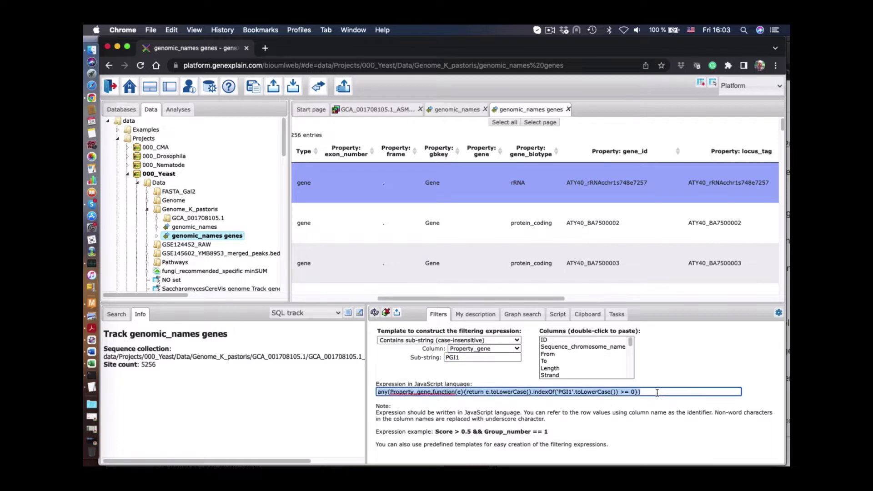
left_click(657, 392)
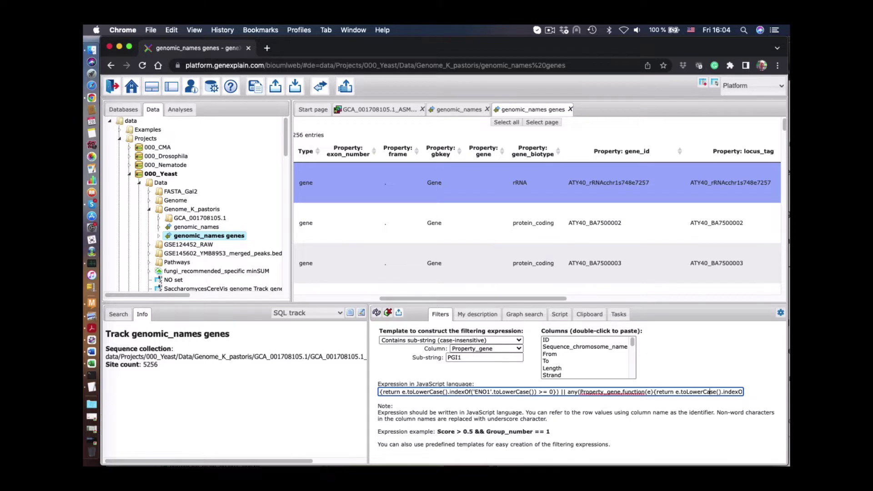
left_click(592, 391)
key("End")
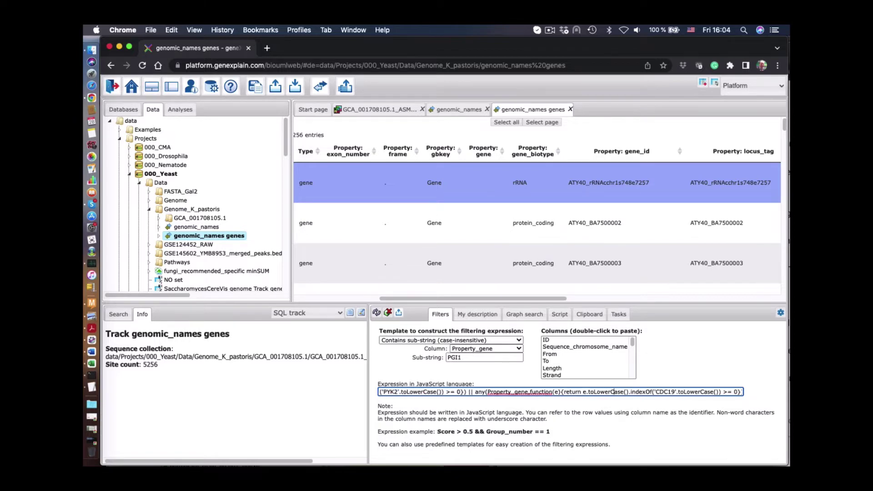
type(")")
left_click(377, 312)
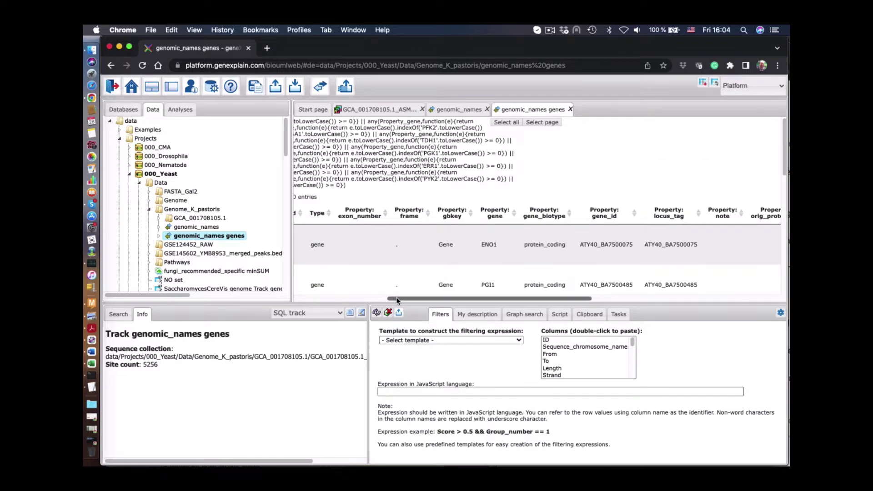
Export the filtered genes as the table 'genomic_names genes glycolysis'
scroll(418, 233, "left", 5)
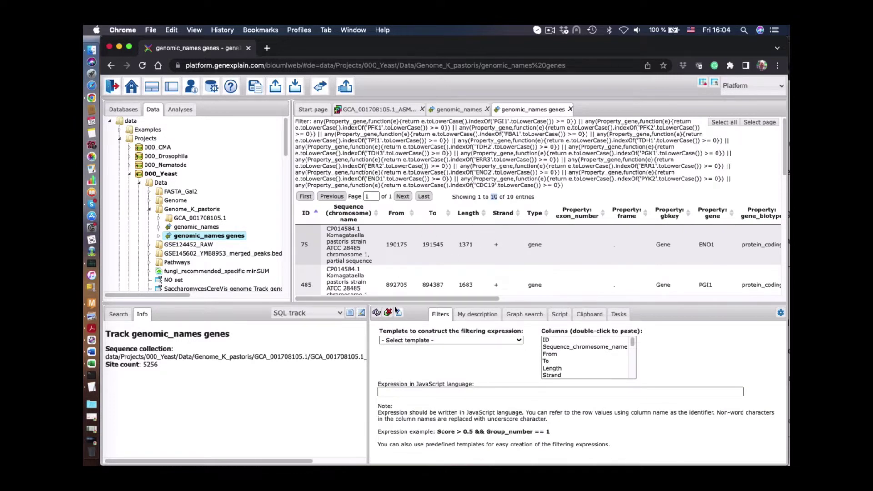
left_click(398, 313)
left_click(439, 331)
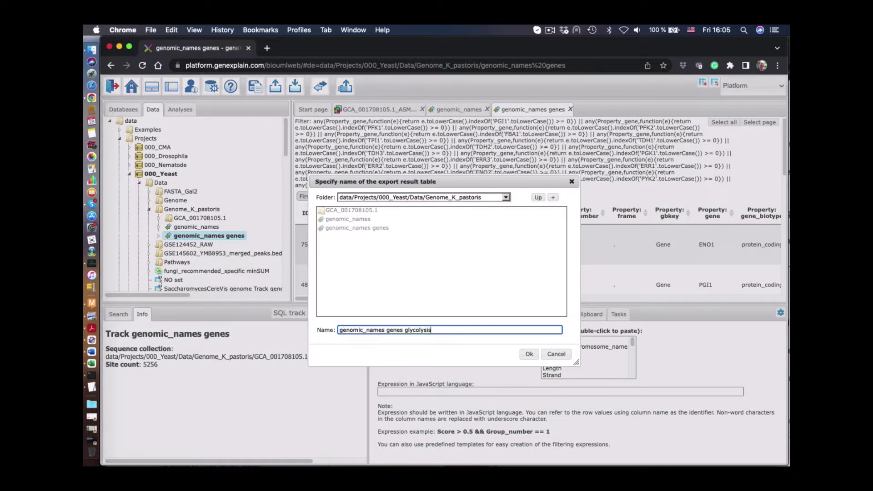
left_click(528, 354)
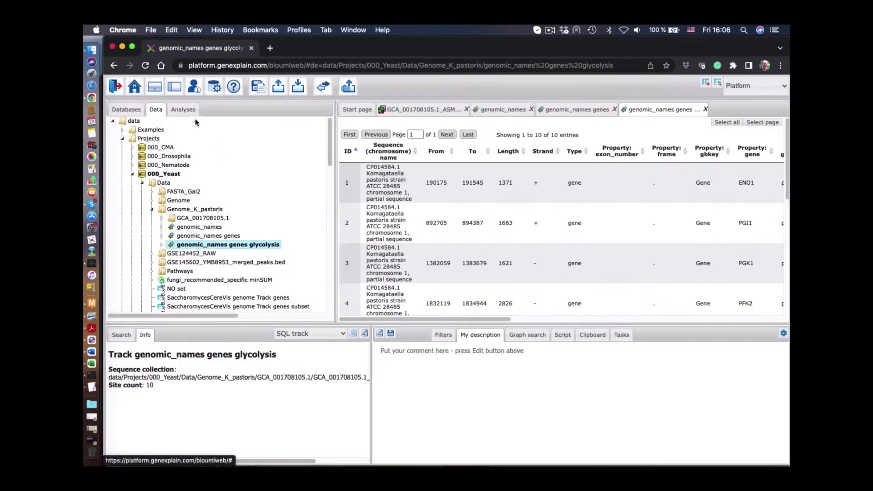
Open the Process track with sites analysis with the glycolysis gene track as input
left_click(183, 110)
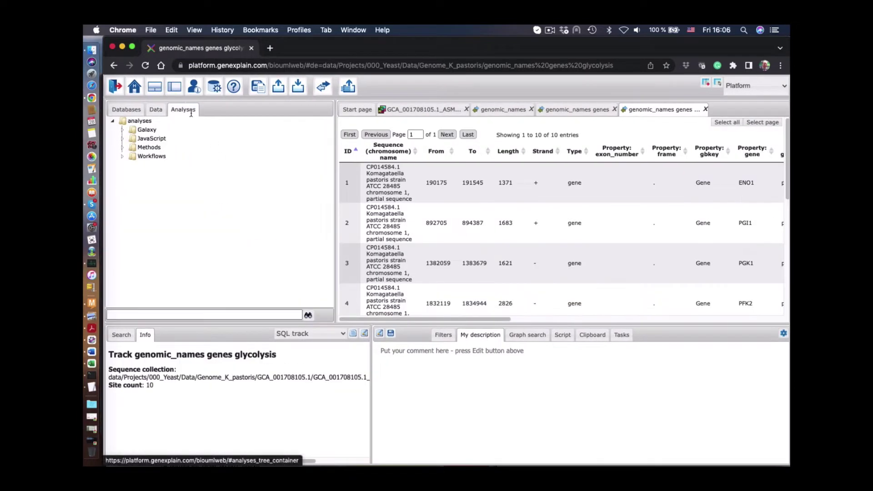
left_click(122, 148)
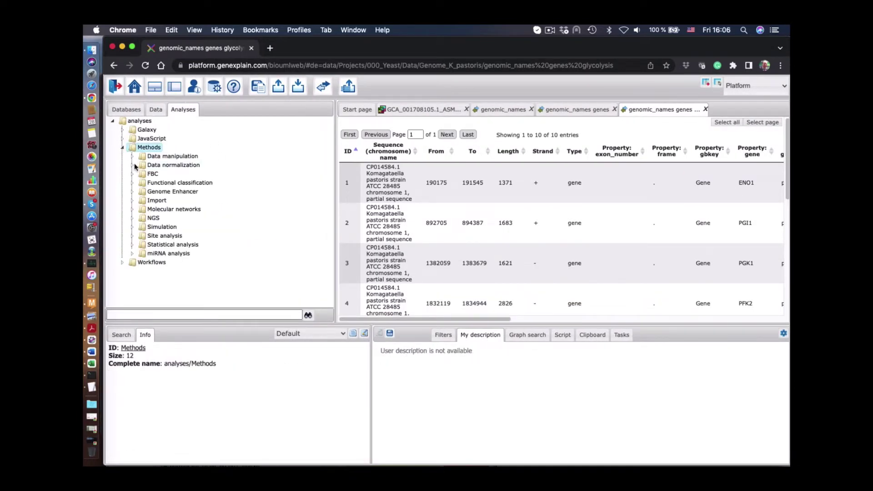
left_click(133, 157)
left_click_drag(329, 169, 326, 253)
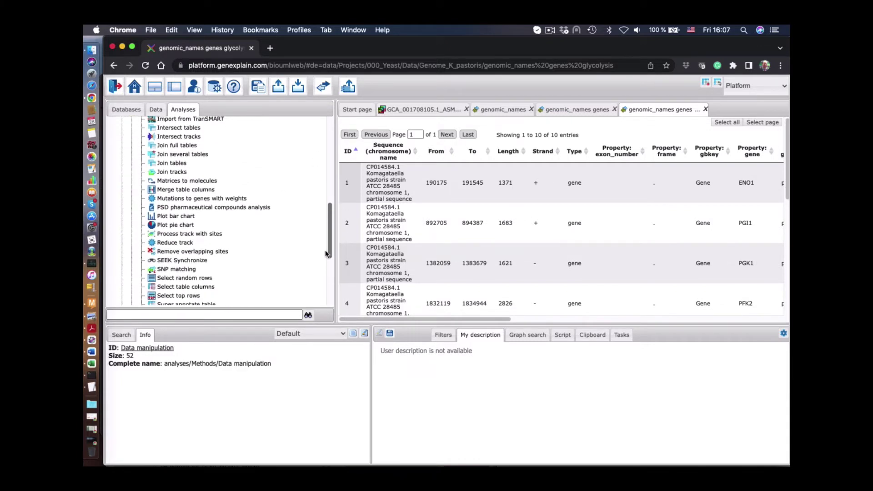
left_click(205, 235)
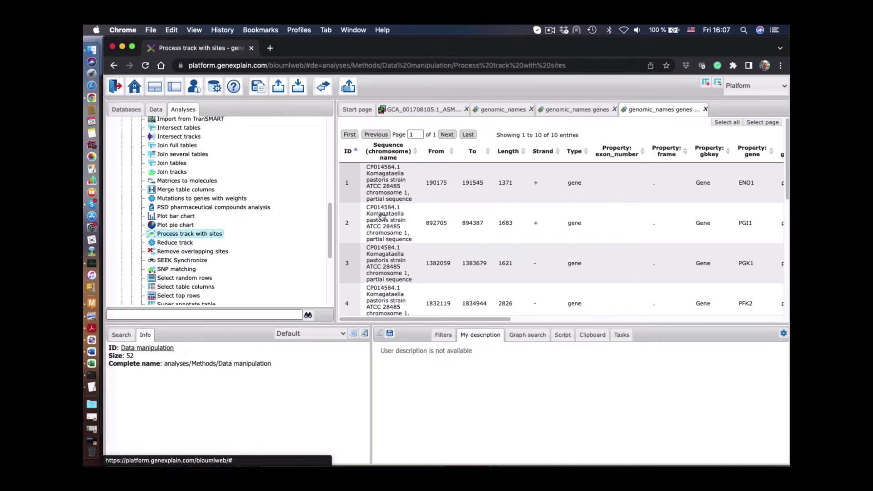
left_click(155, 110)
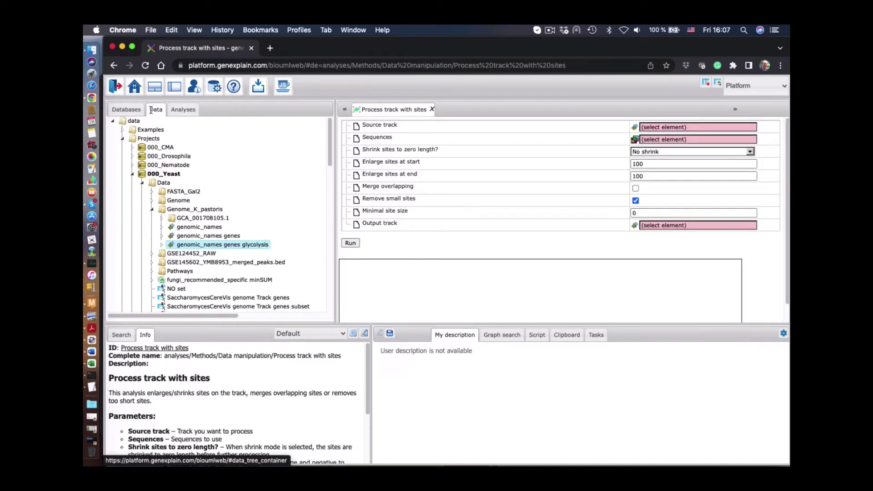
left_click_drag(222, 244, 682, 128)
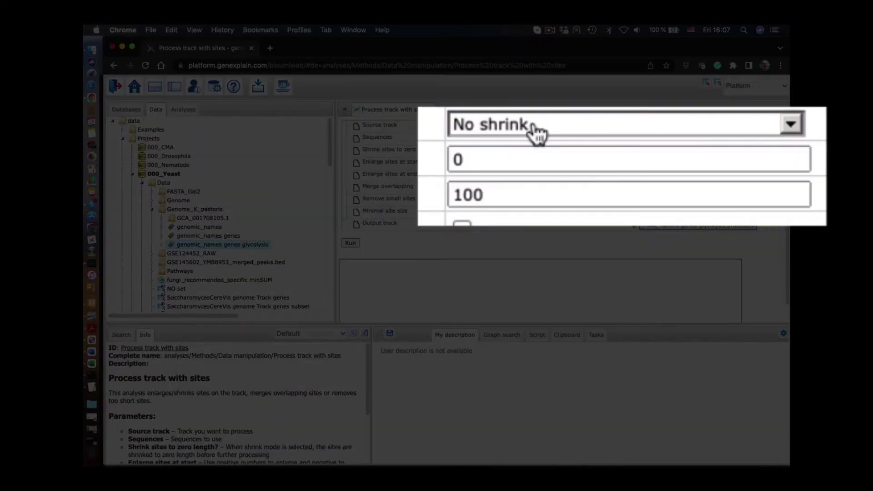
Shrink sites to start, enlarge 400 at start and 0 at end, output 'genomic_names genes glycolysis promoters'
left_click(665, 152)
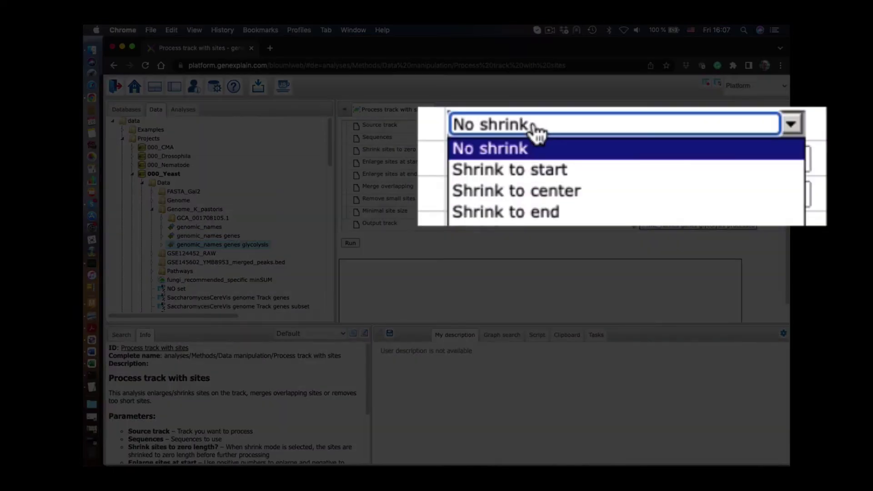
left_click(558, 172)
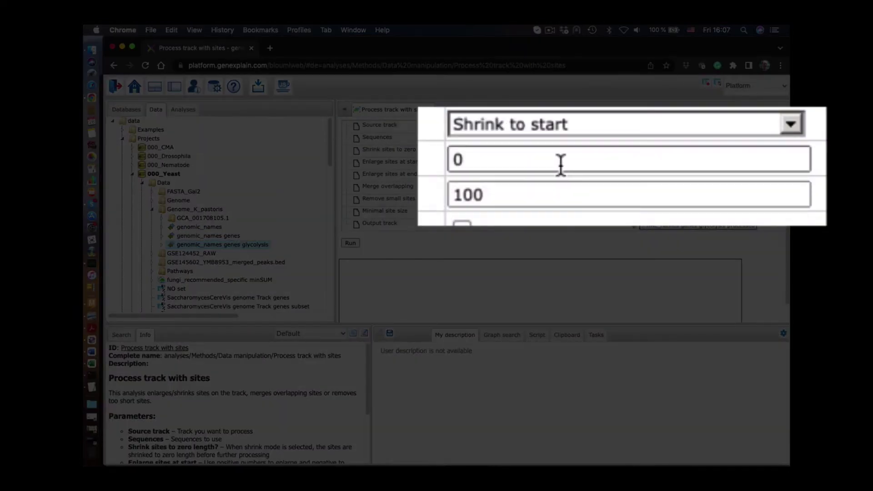
left_click(494, 160)
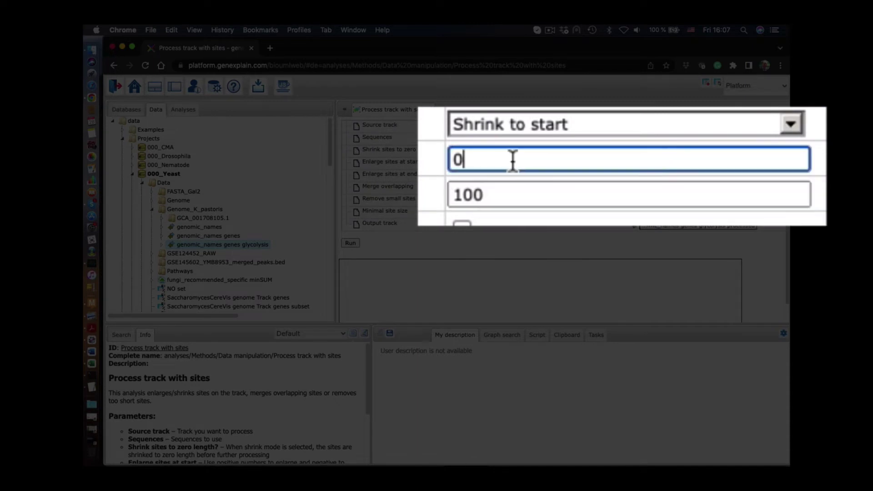
key("BackSpace")
type("400")
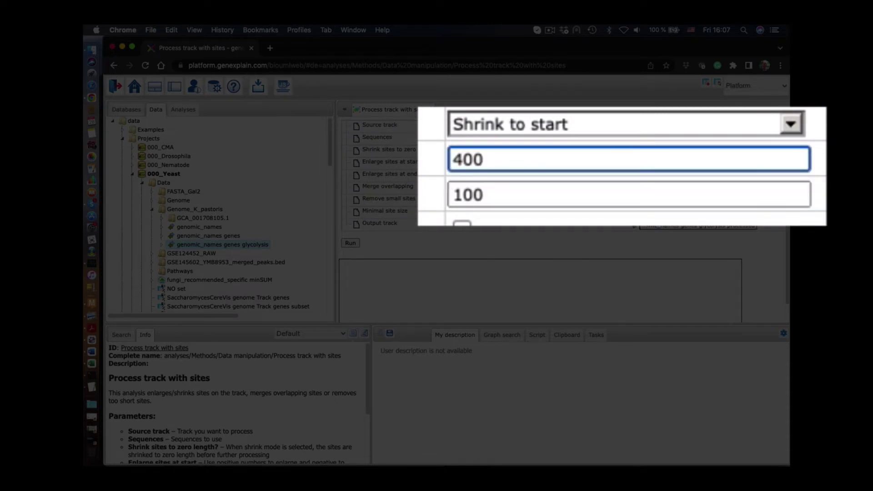
left_click(511, 195)
key("BackSpace")
key("BackSpace")
key("BackSpace")
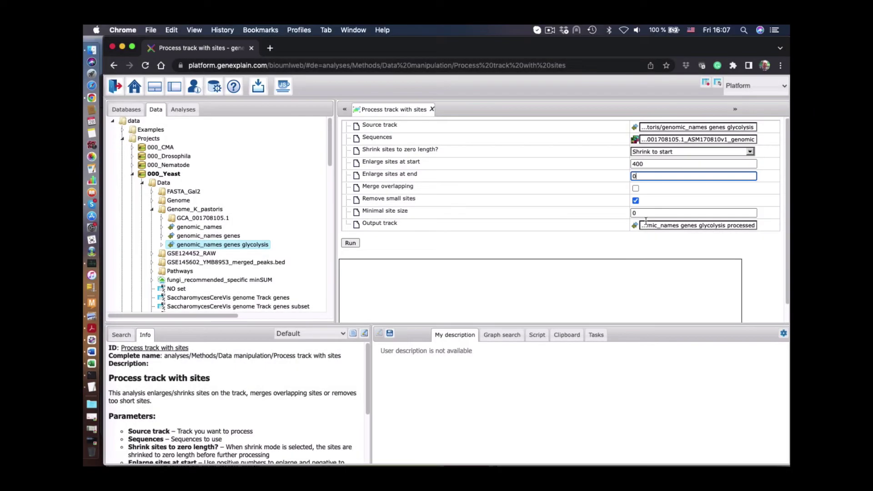
left_click(692, 226)
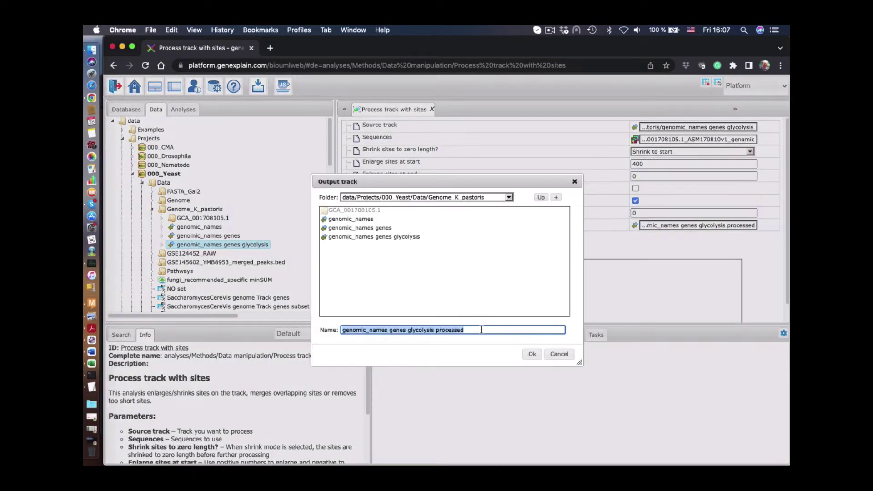
left_click(482, 329)
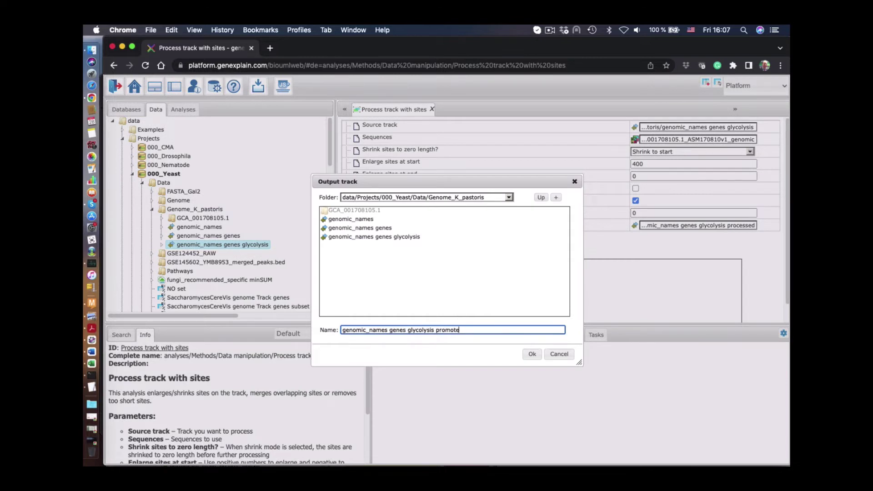
left_click(532, 354)
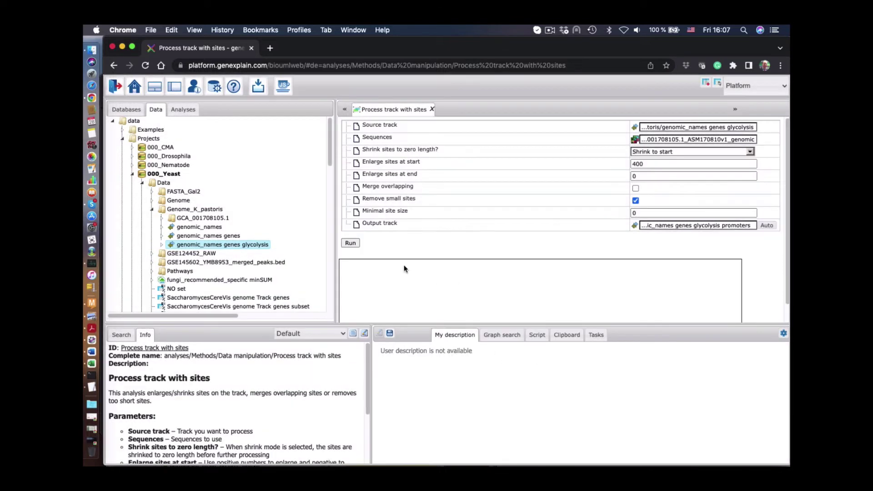
Run the analysis and view the TPI1 promoter site (395471–395870) details in the genome browser
left_click(357, 244)
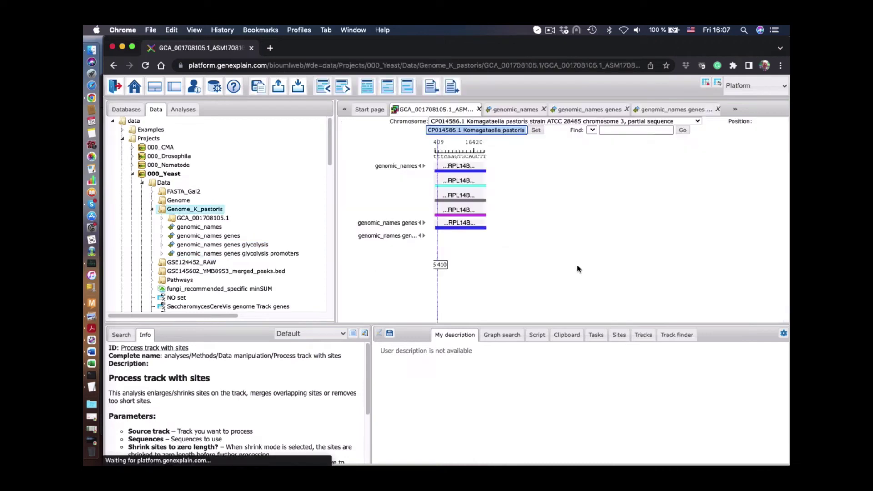
left_click(424, 236)
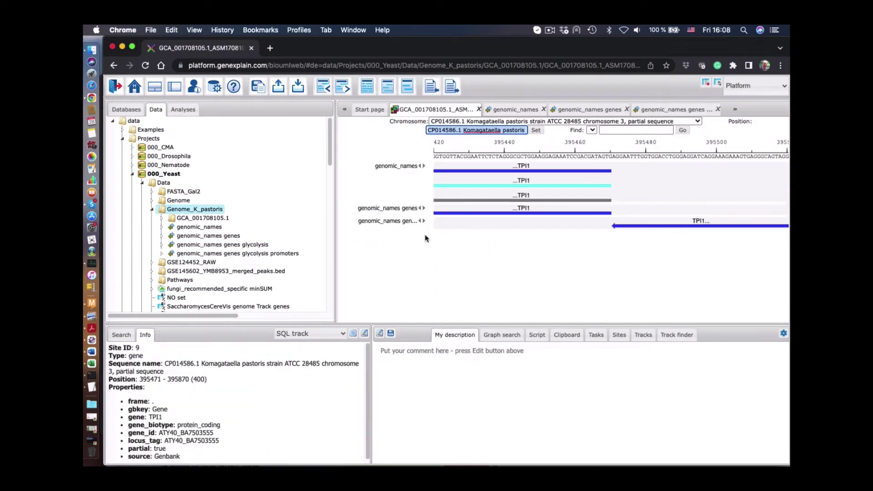
left_click_drag(747, 291, 667, 283)
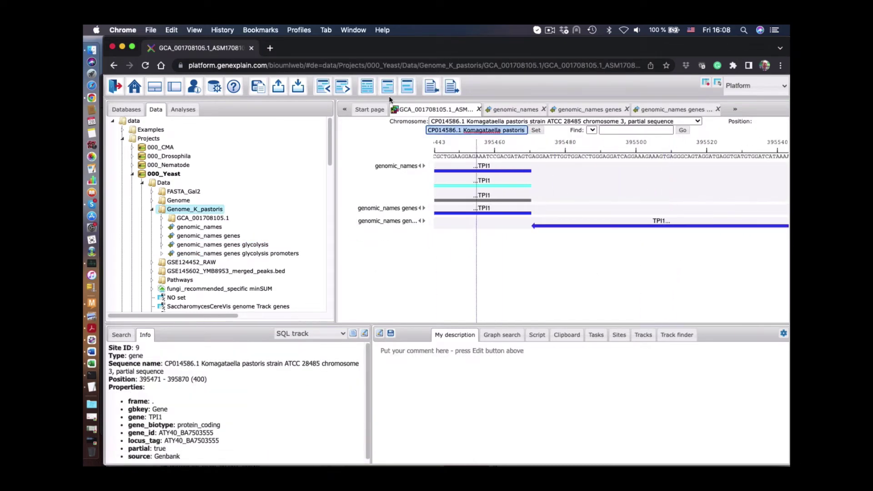
left_click(324, 87)
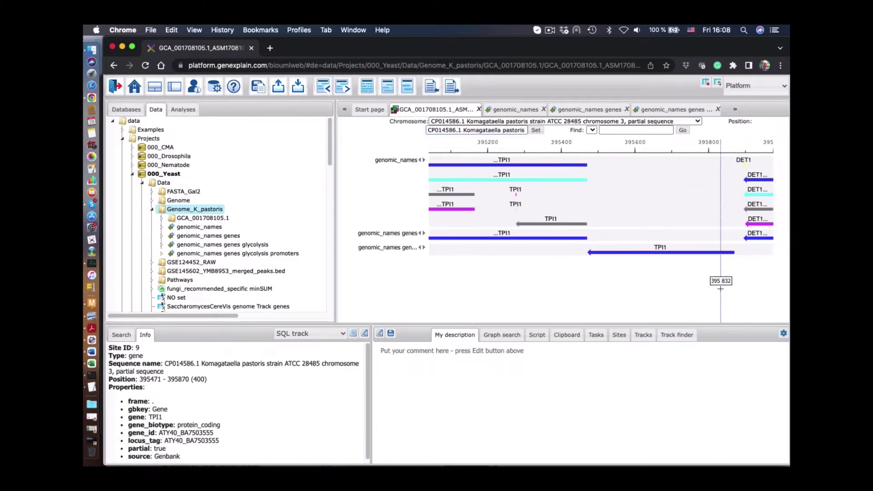
left_click(674, 253)
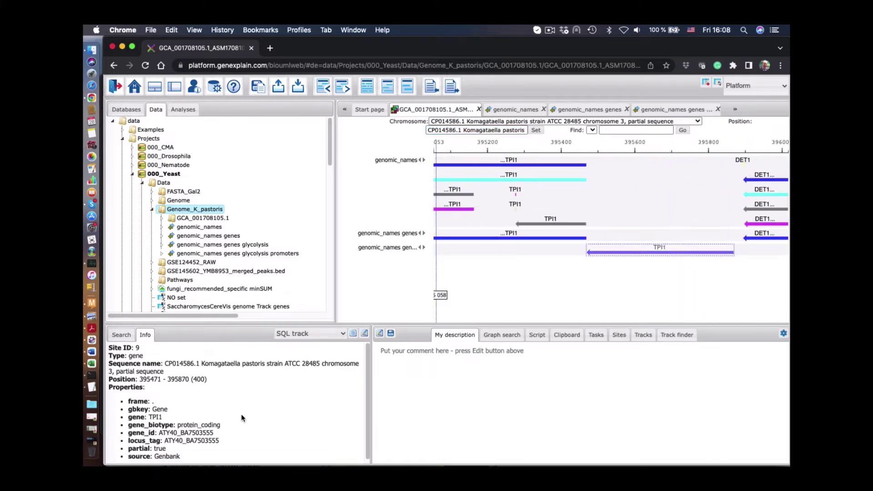
scroll(242, 417, "down", 1)
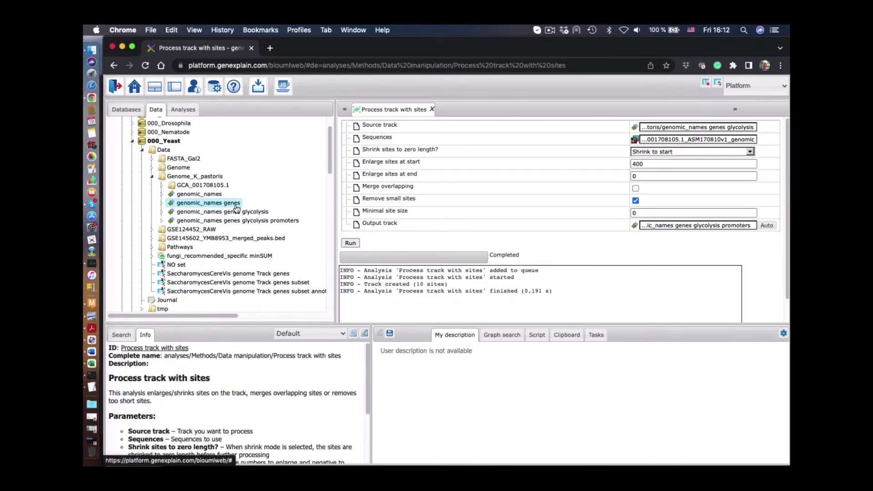
left_click(235, 206)
Rerun the 400-base extension on all 'genomic_names genes', outputting 'genomic_names genes promoters'
left_click_drag(235, 206, 677, 128)
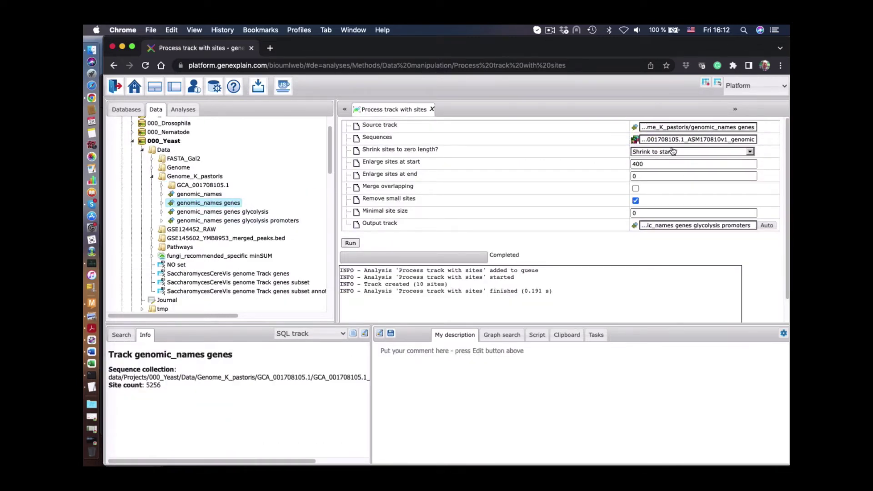
left_click(768, 226)
left_click(720, 225)
left_click(447, 332)
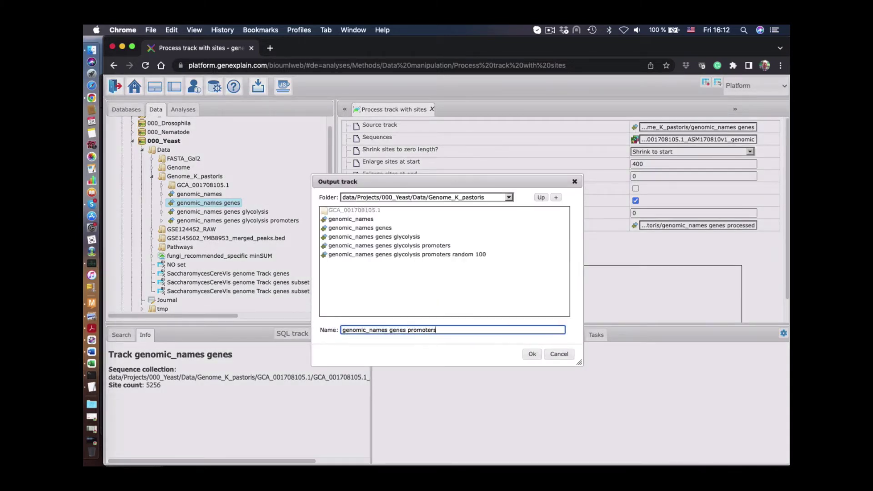
type("moters")
left_click(528, 355)
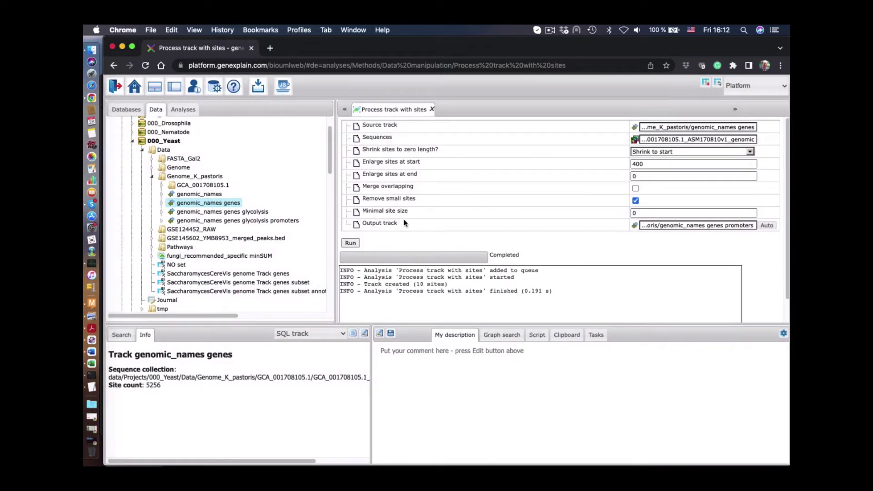
left_click(351, 243)
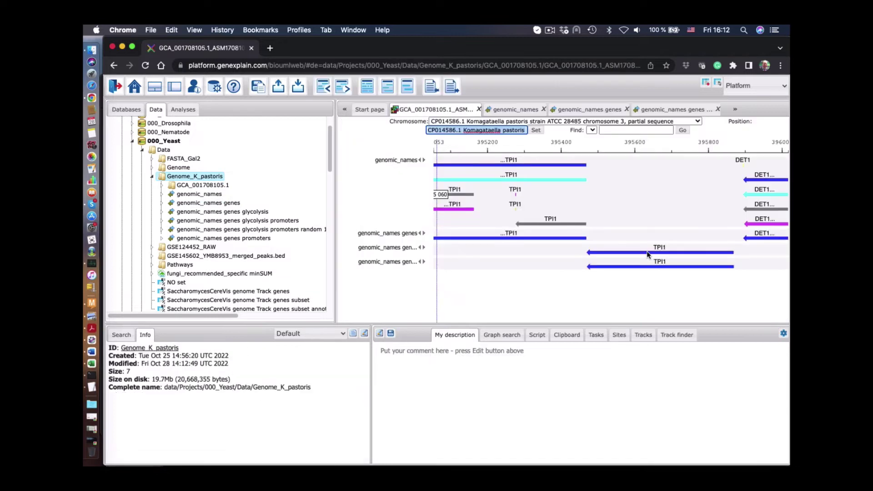
Open Filter one track by another with all gene promoters as input and glycolysis promoters as filter
left_click(183, 109)
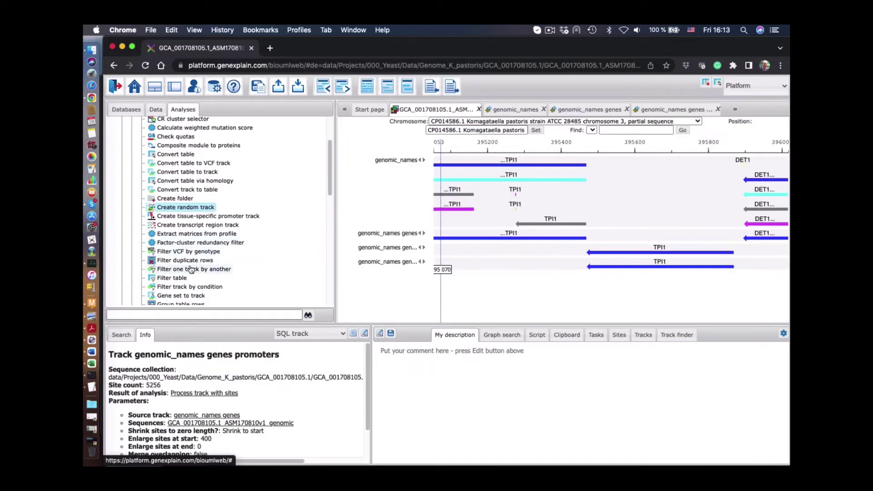
scroll(191, 279, "down", 2)
left_click(200, 243)
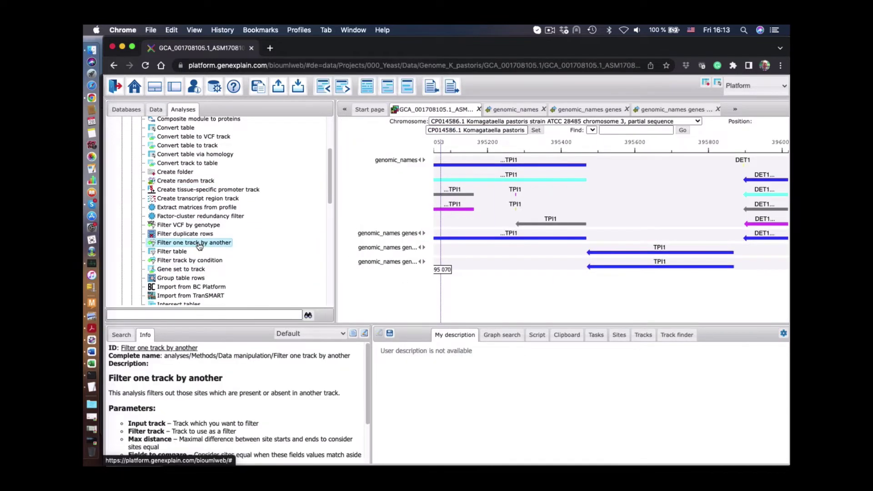
double_click(199, 244)
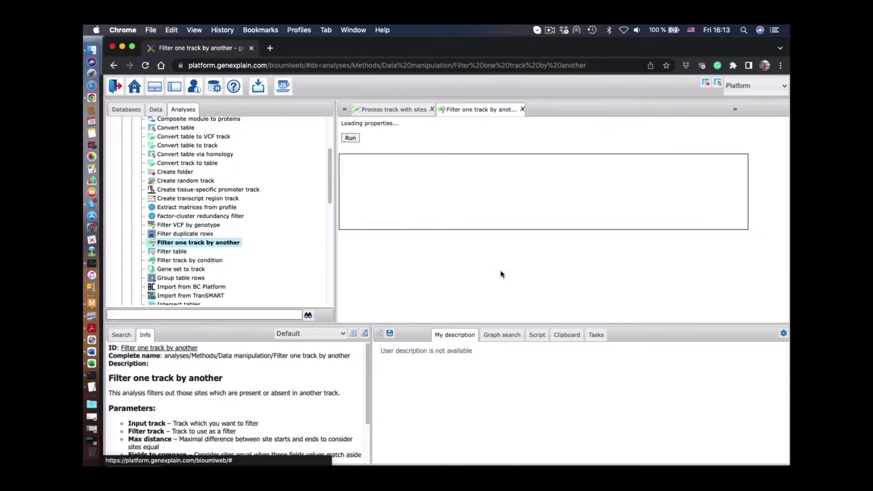
left_click(155, 109)
left_click_drag(255, 238, 637, 128)
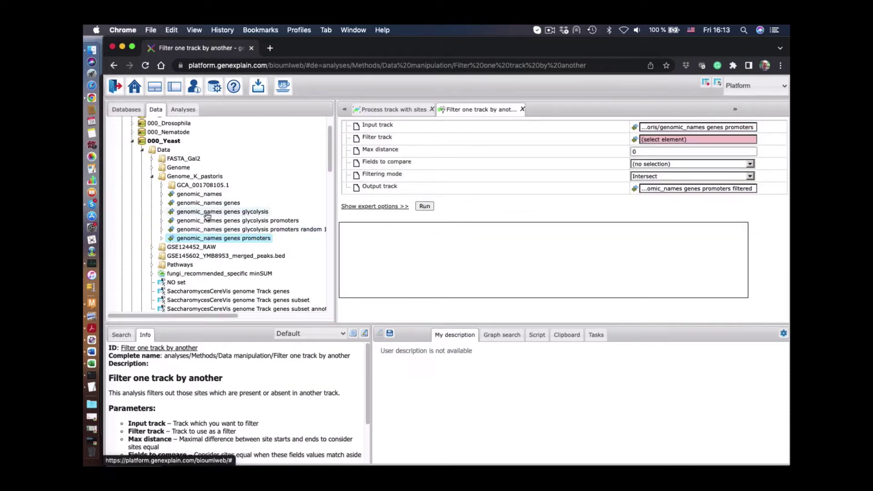
left_click_drag(209, 221, 668, 143)
Set maximum distance 400 and Subtract mode, run it, and select the filtered promoters track
left_click(673, 152)
type("400")
left_click(568, 247)
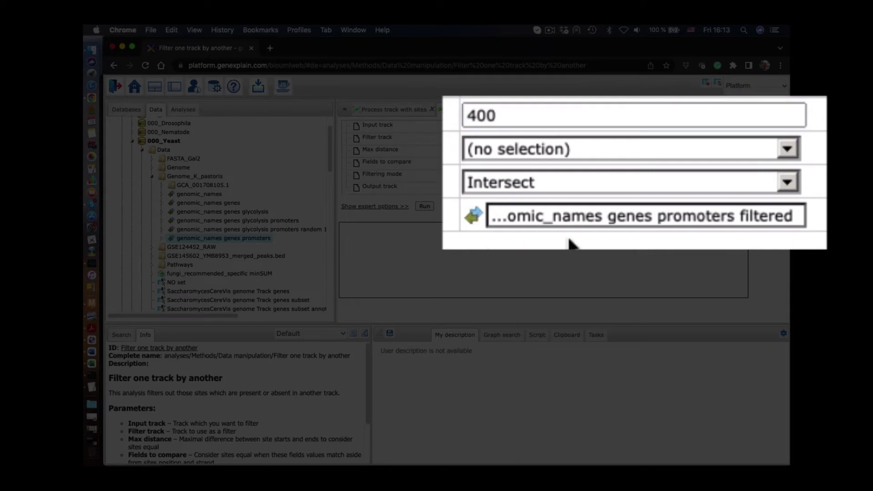
left_click(552, 186)
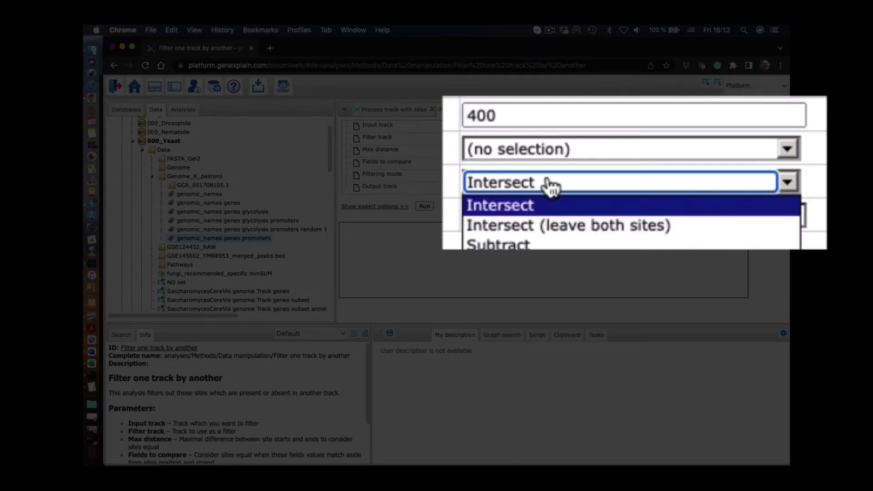
left_click(529, 246)
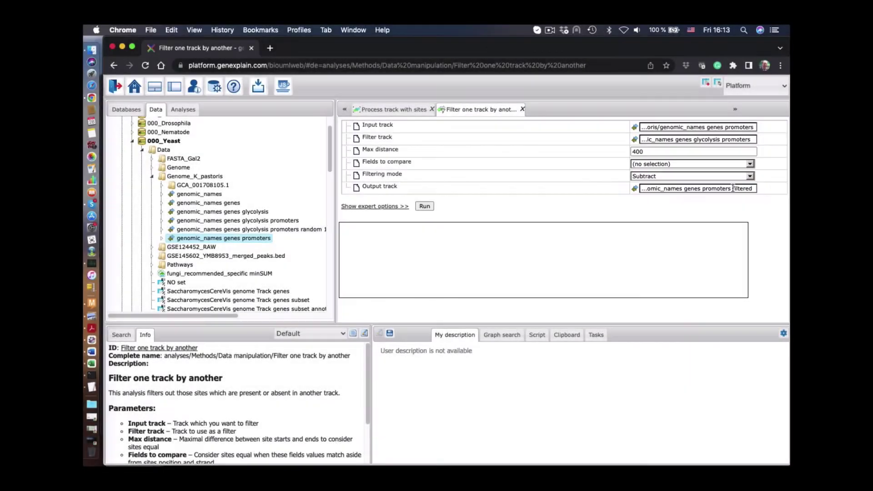
left_click(424, 206)
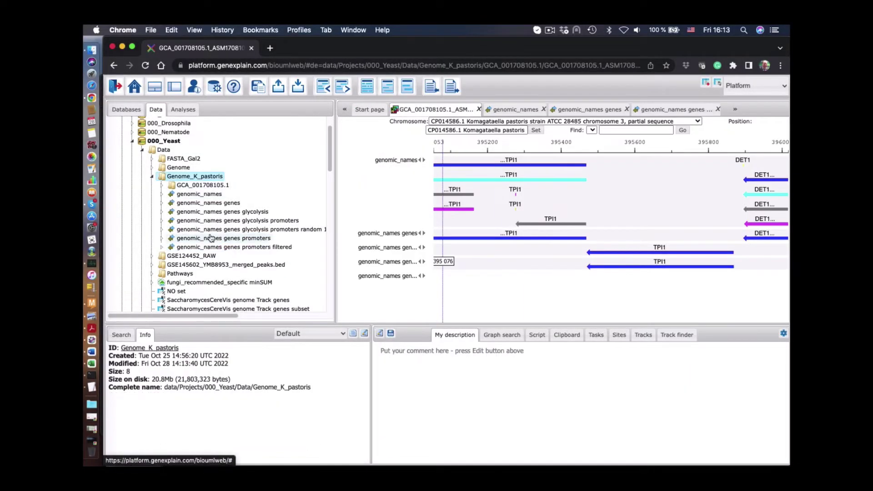
left_click(238, 247)
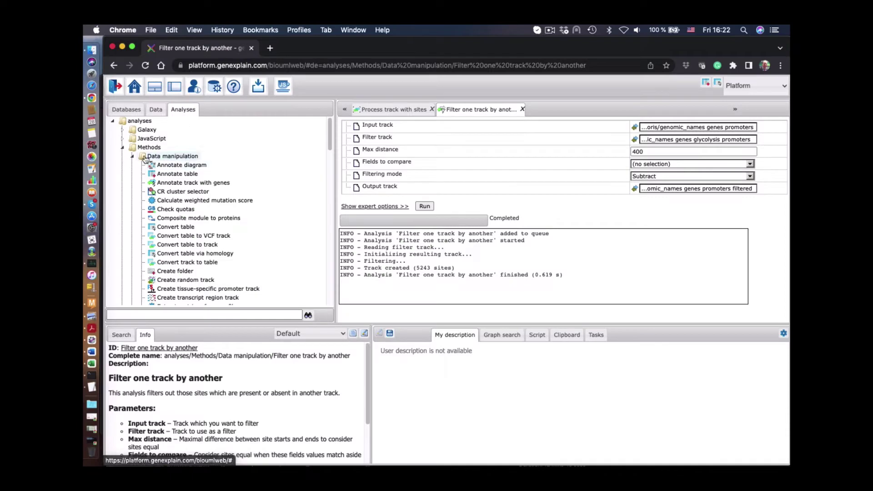
Open Site search on track with the glycolysis promoters as the search track
scroll(182, 228, "down", 15)
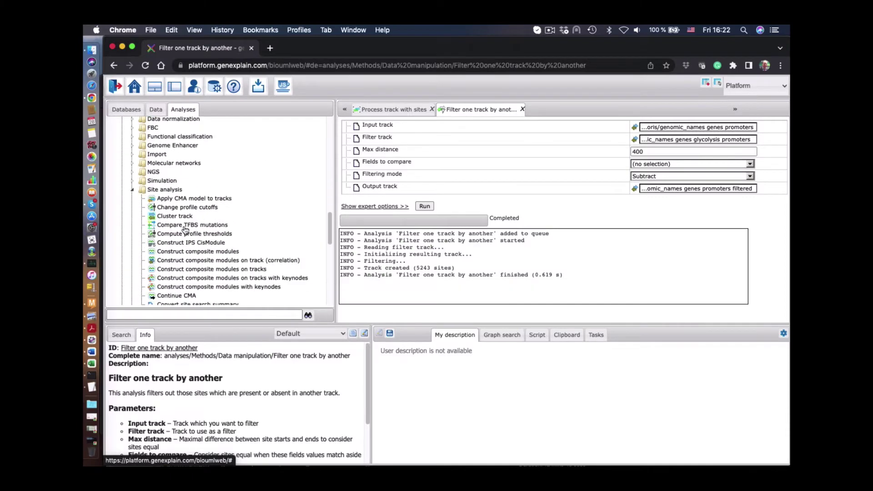
scroll(192, 290, "down", 10)
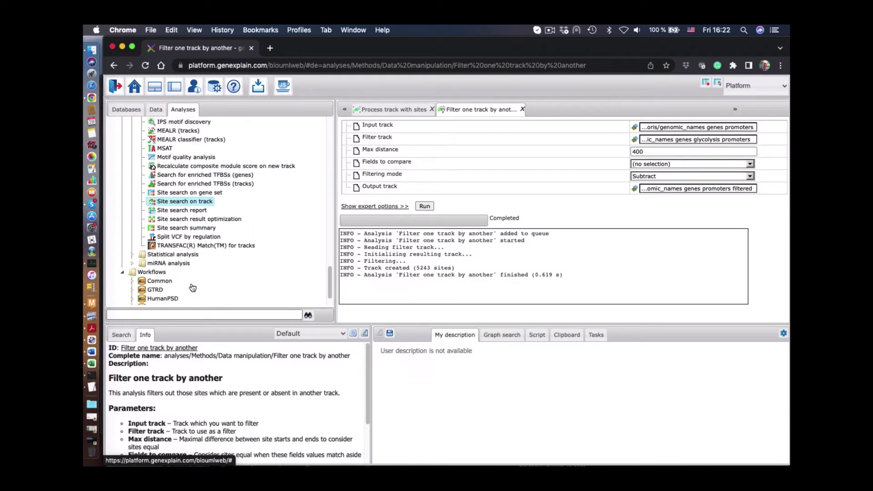
left_click(191, 203)
double_click(192, 203)
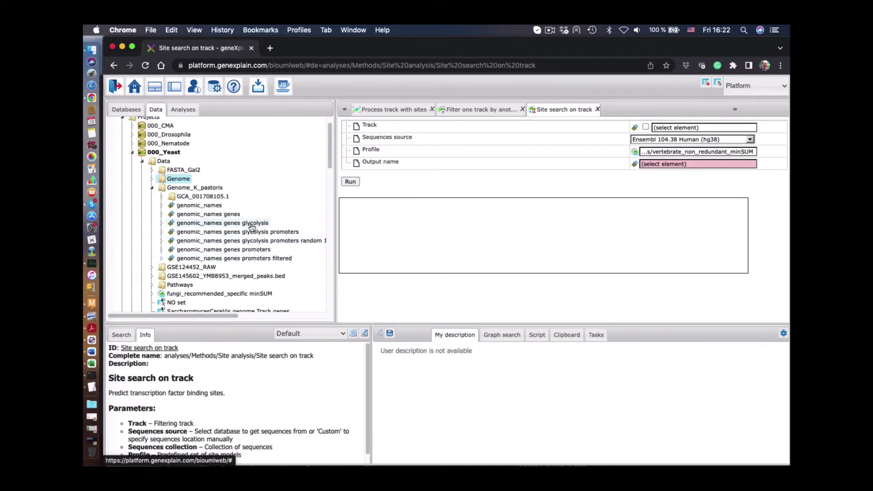
left_click_drag(248, 232, 681, 128)
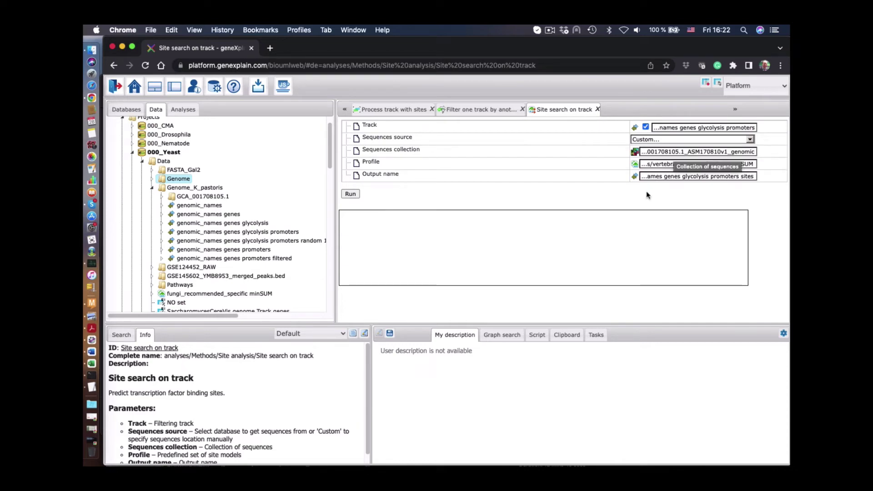
Switch the profile to fungi_recommended_specific and run the site search
left_click(644, 165)
left_click_drag(462, 313, 369, 314)
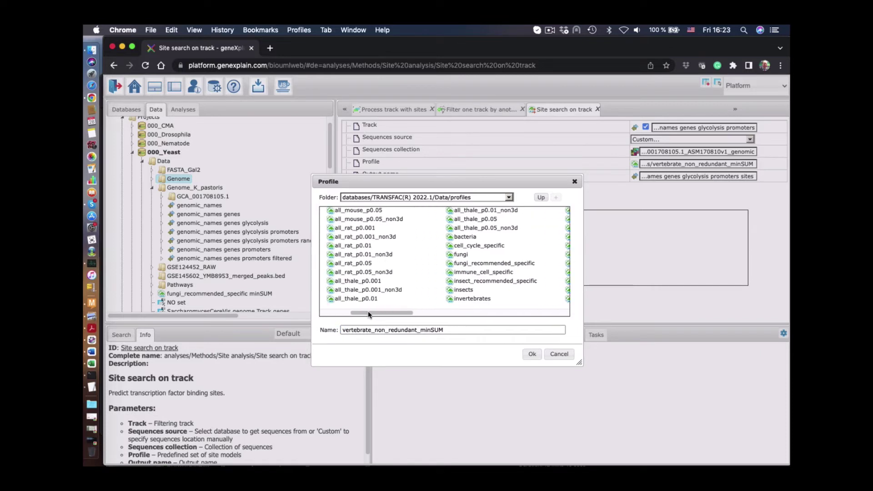
left_click(480, 266)
left_click(531, 354)
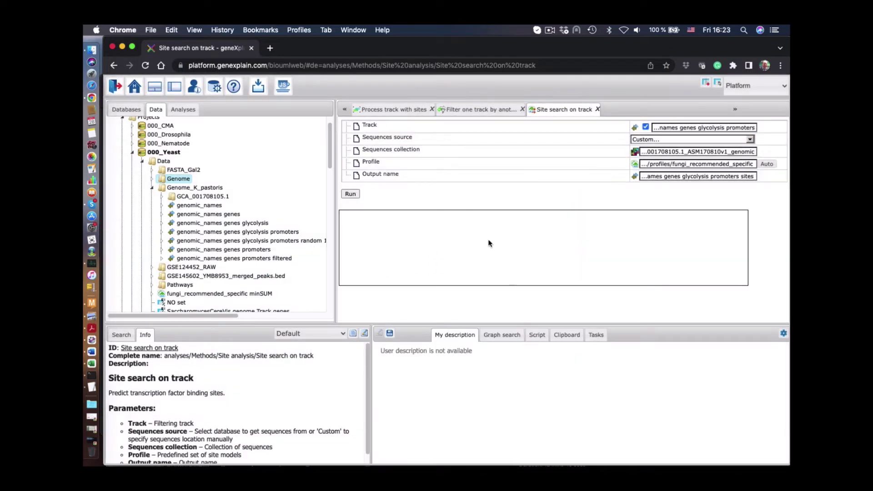
left_click(358, 194)
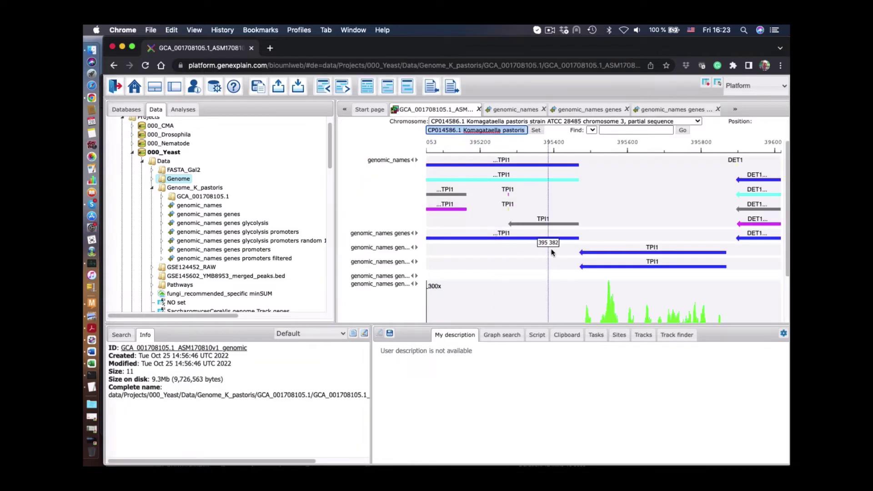
Run site search on 'genomic_names genes promoters filtered' and add its sites track to the genome view
left_click(735, 110)
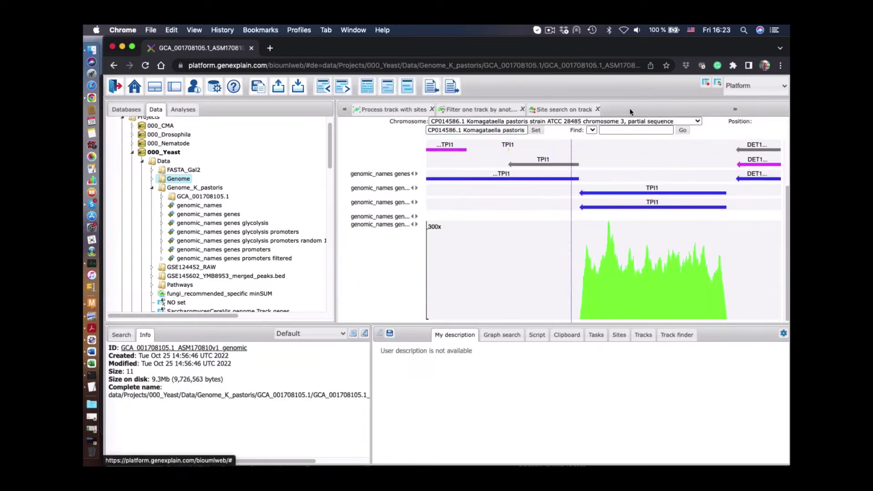
left_click(564, 109)
left_click_drag(257, 259, 713, 128)
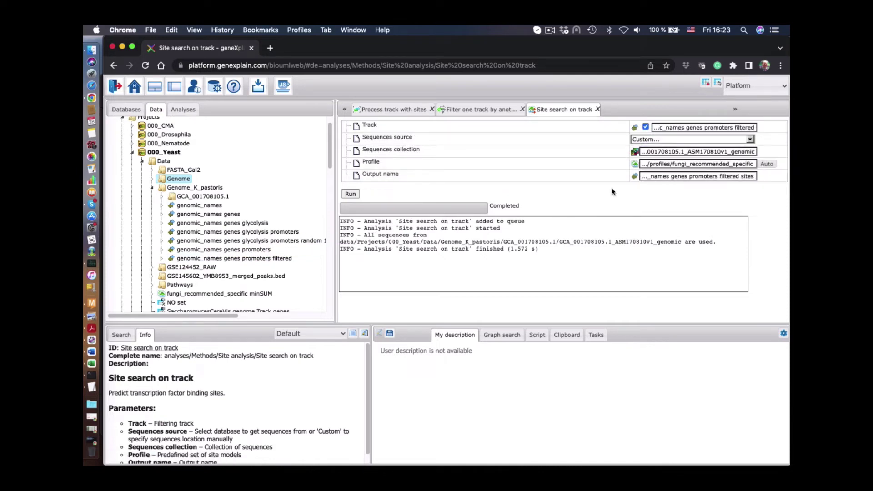
left_click(346, 194)
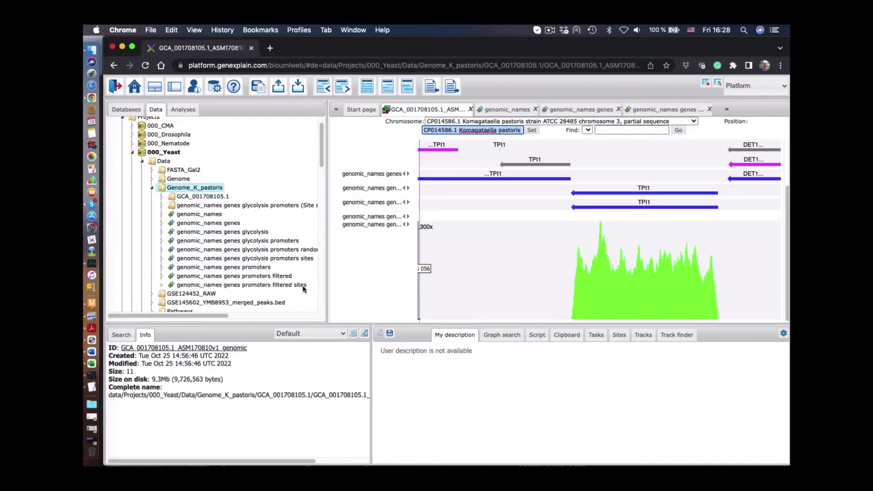
left_click(275, 285)
left_click_drag(275, 289, 409, 324)
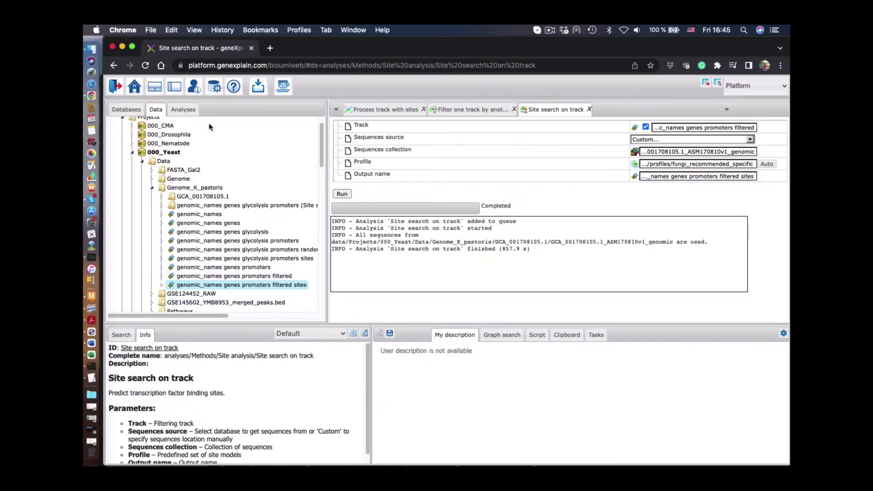
left_click(190, 110)
Open Site search result optimization with glycolysis promoter sites as yes, filtered sites as no, p-value 0.05
double_click(199, 219)
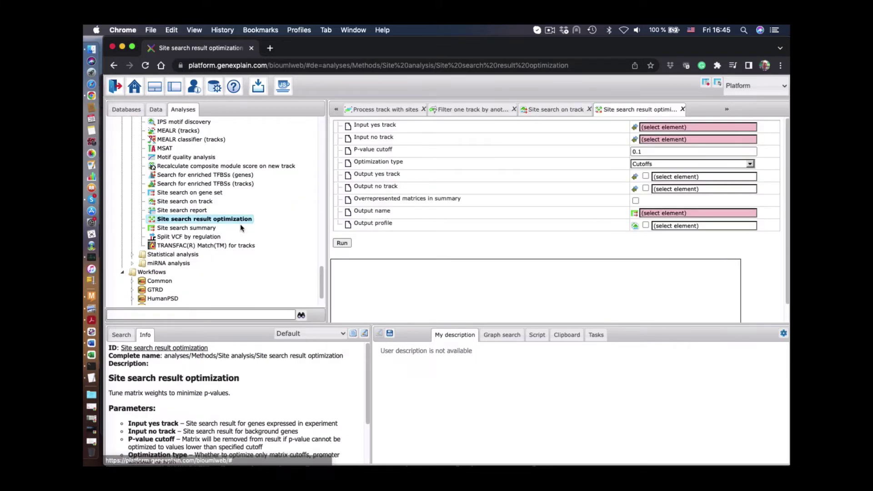
left_click(153, 112)
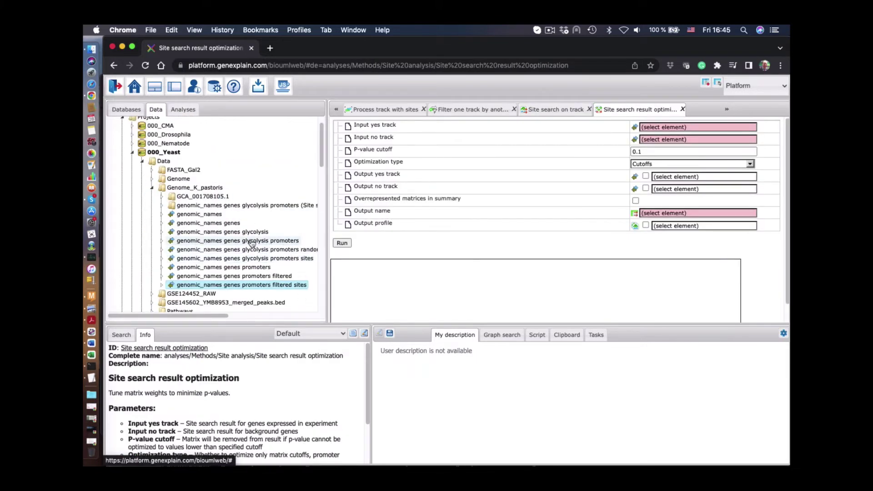
left_click_drag(260, 258, 689, 123)
left_click_drag(266, 286, 695, 142)
left_click(649, 152)
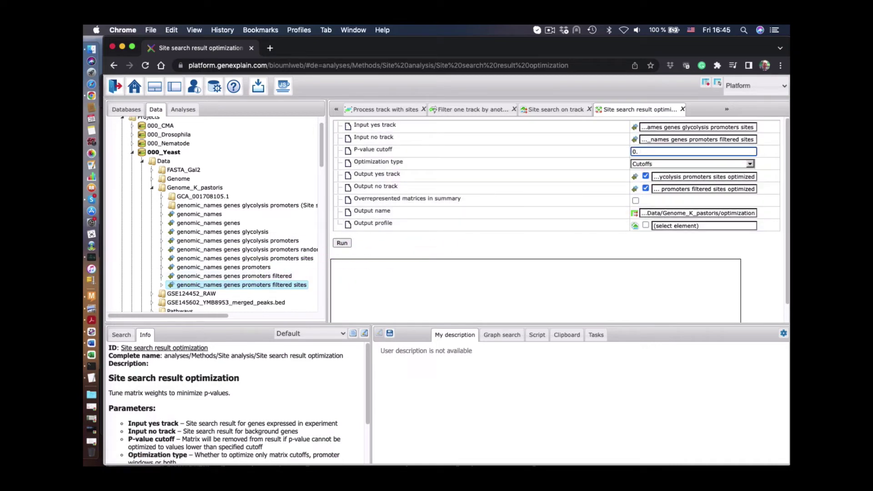
left_click(574, 229)
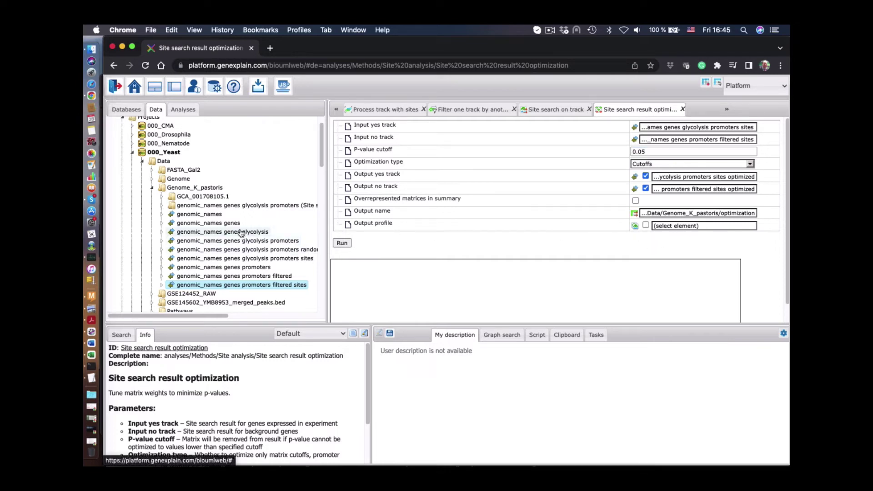
Name the outputs glycolysis profile and 'optimization glycolysis', run, and open the results table
left_click(730, 225)
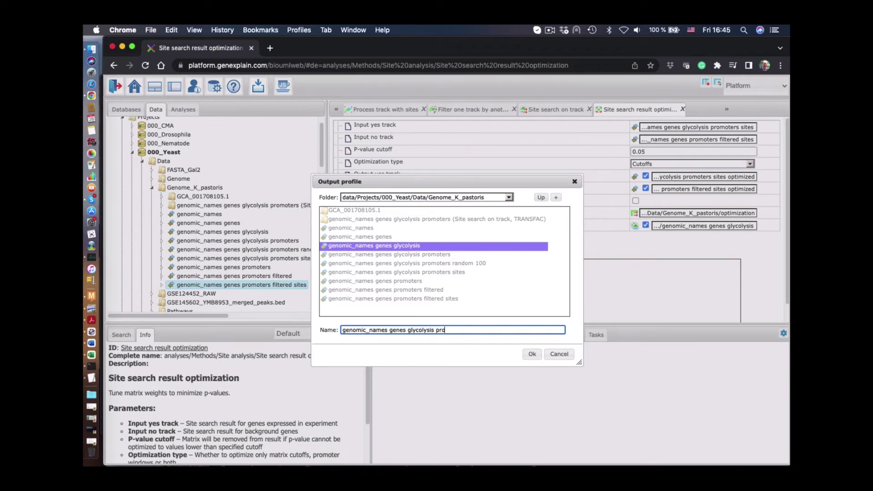
left_click(532, 354)
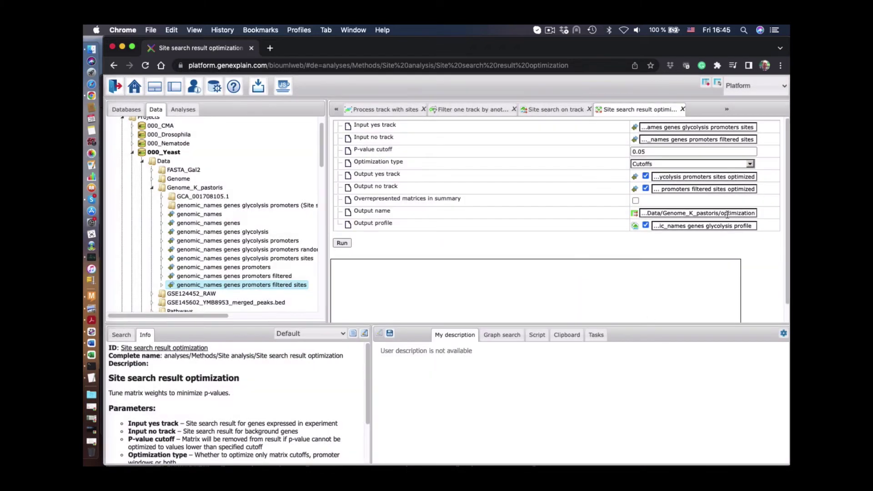
left_click(699, 212)
left_click(394, 333)
left_click(531, 355)
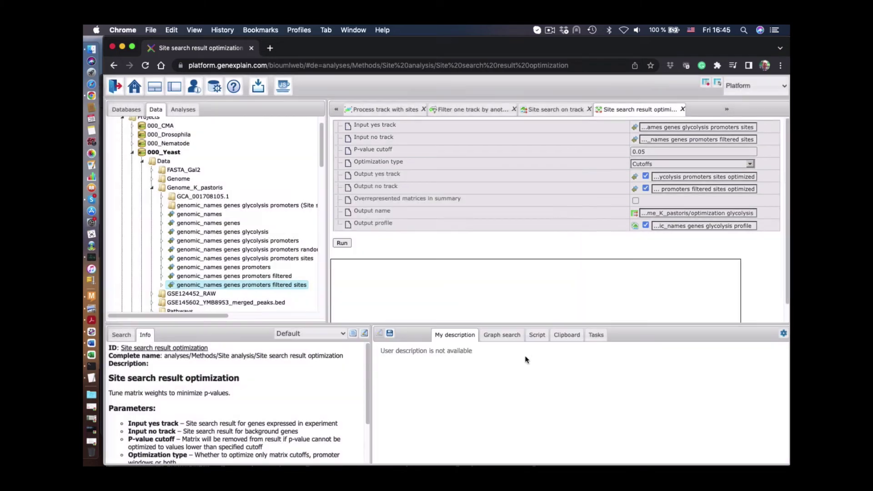
left_click(343, 244)
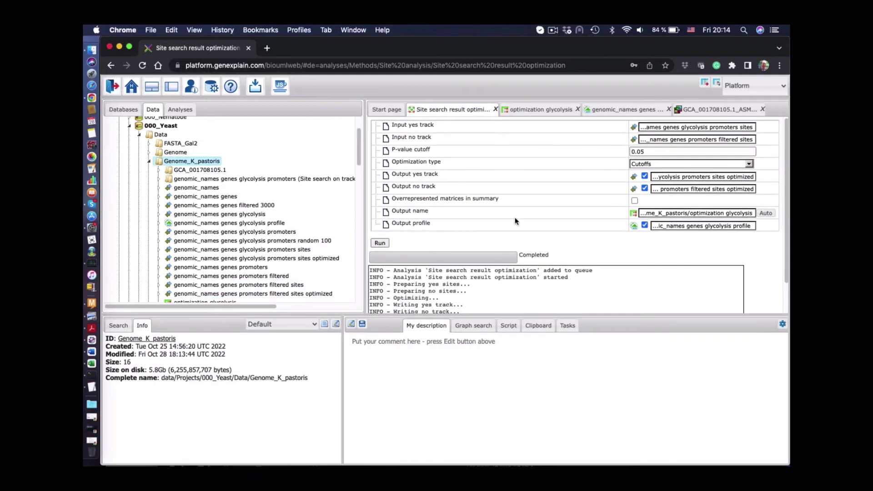
left_click(539, 110)
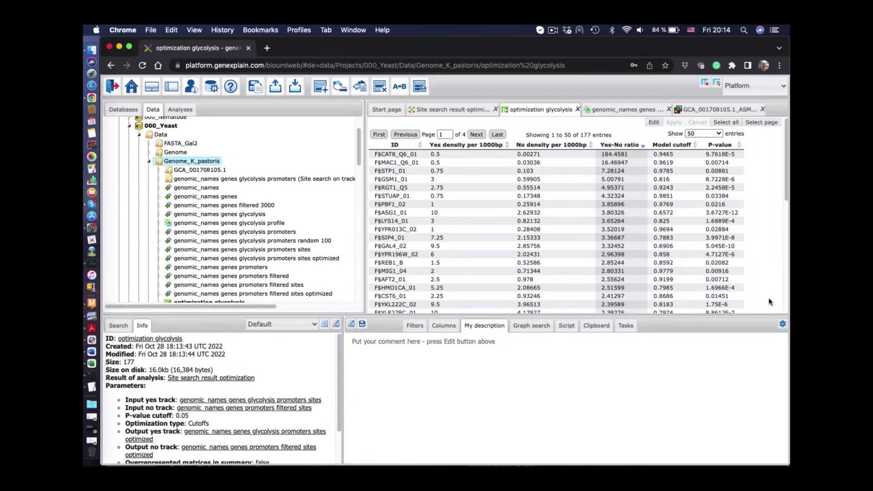
Scroll through the 'genomic_names genes glycolysis profile' logo table, then widen the GCA_001708105.1 genome view
scroll(723, 308, "down", 10)
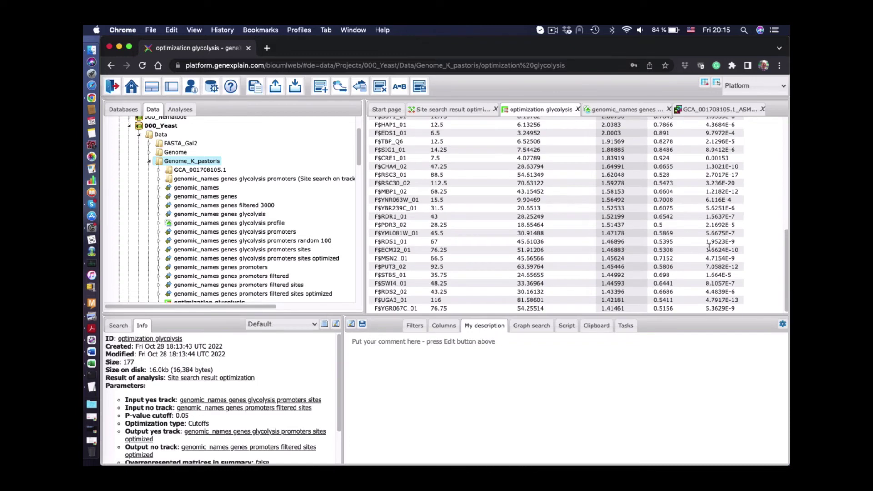
scroll(709, 252, "up", 10)
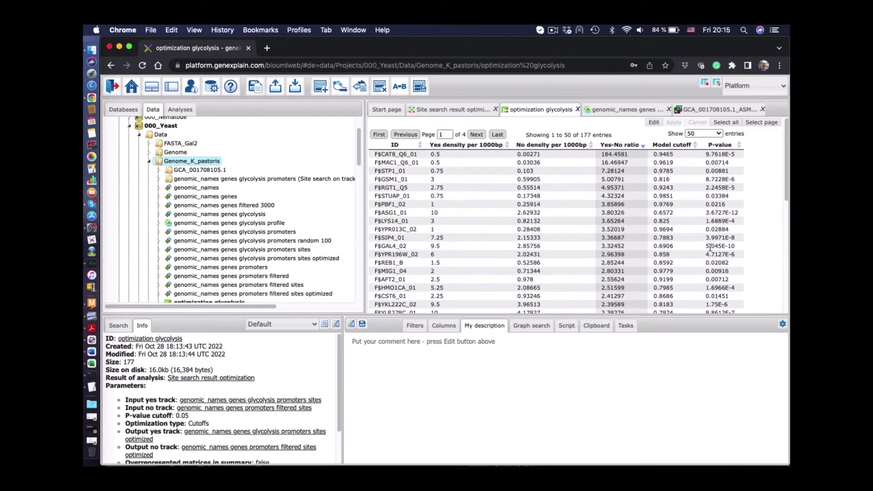
left_click(636, 109)
left_click_drag(528, 313, 480, 336)
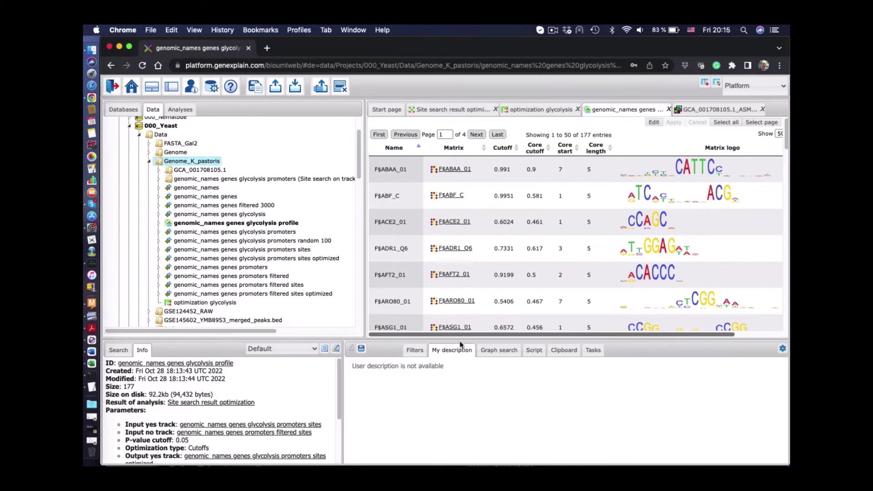
scroll(505, 253, "down", 2)
scroll(504, 254, "down", 5)
scroll(504, 255, "up", 8)
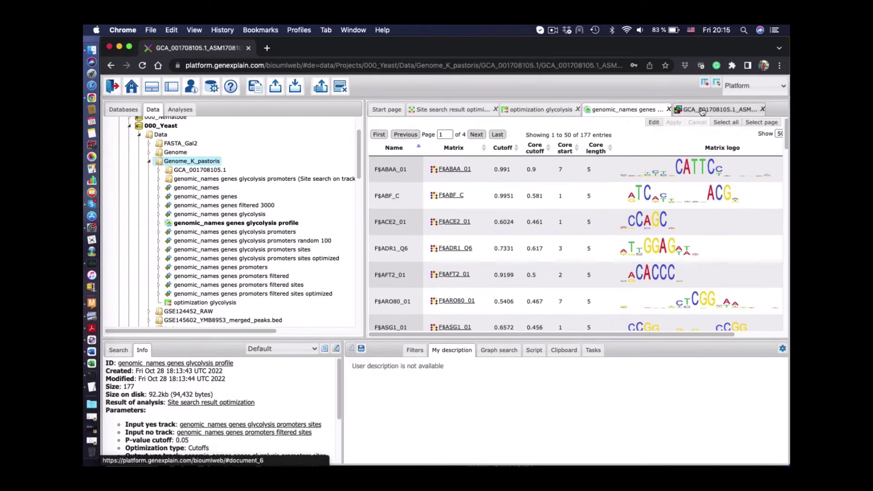
left_click_drag(364, 214, 342, 214)
Add the genomic_names genes and glycolysis promoters tracks to the genome view and zoom in
scroll(424, 284, "down", 3)
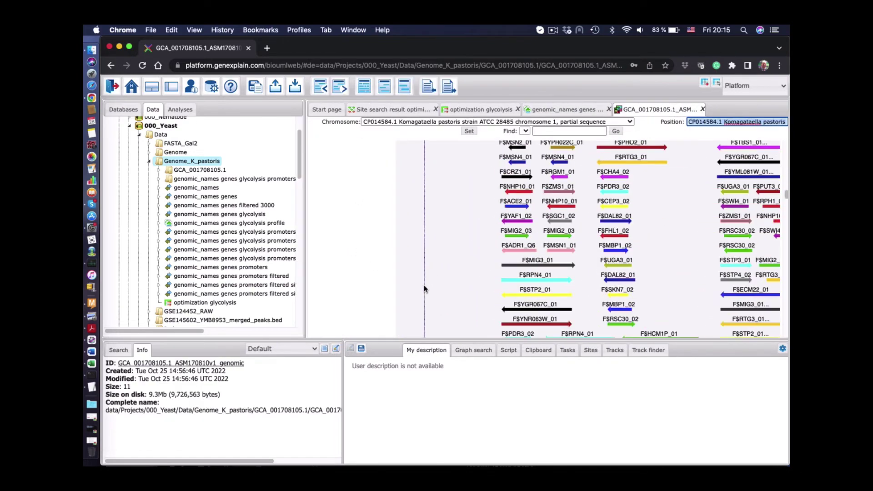
scroll(426, 285, "up", 3)
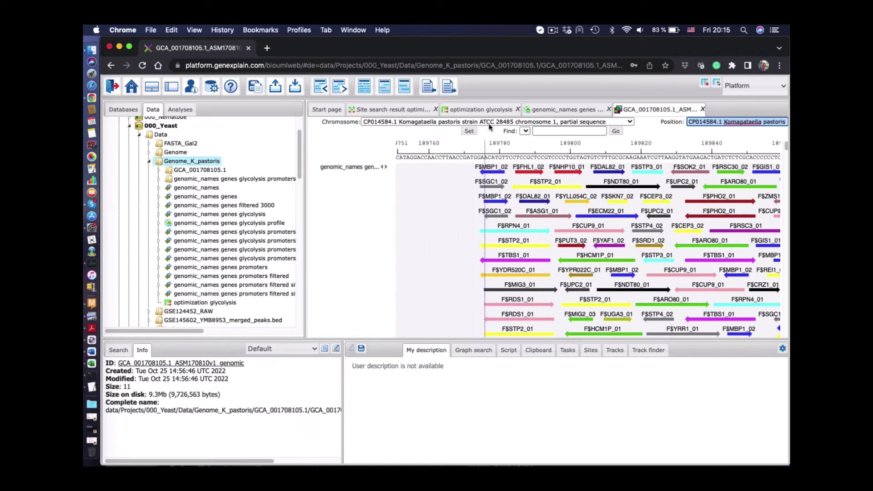
left_click(320, 87)
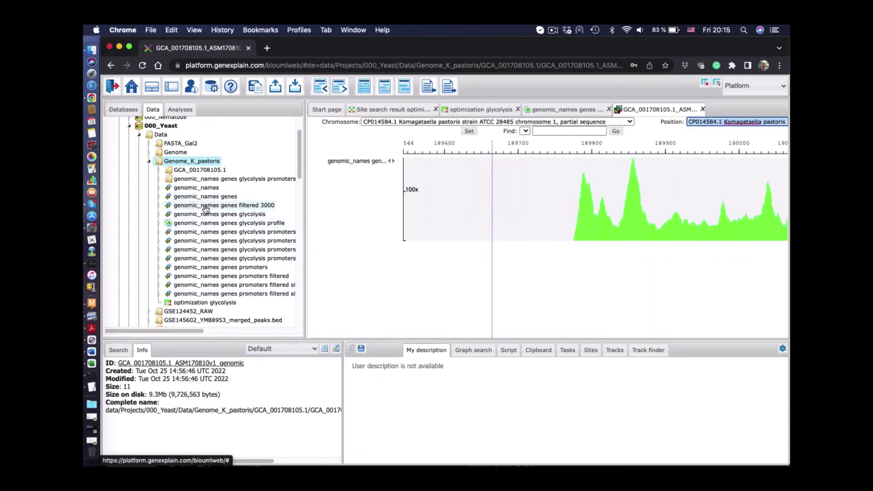
left_click_drag(209, 200, 454, 273)
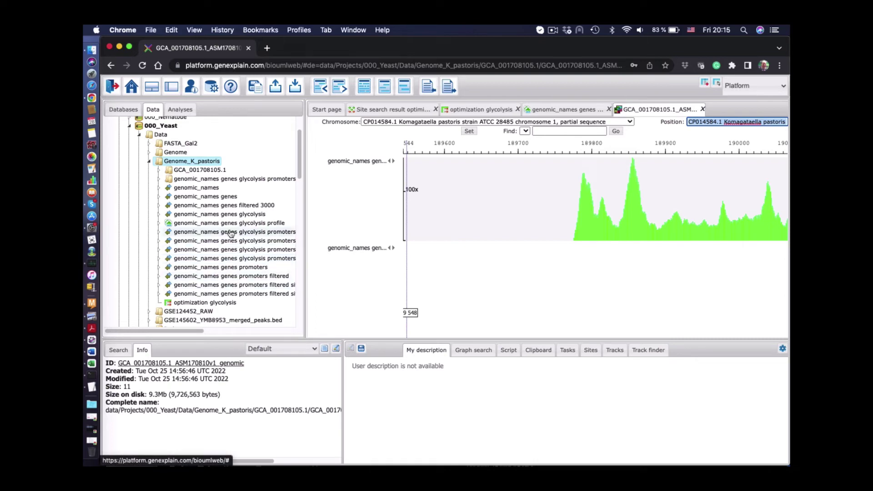
left_click_drag(231, 234, 363, 260)
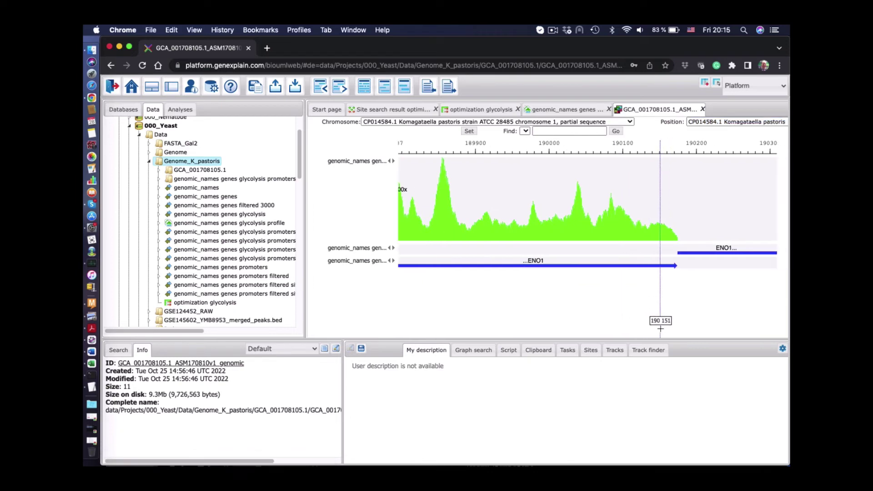
left_click(339, 86)
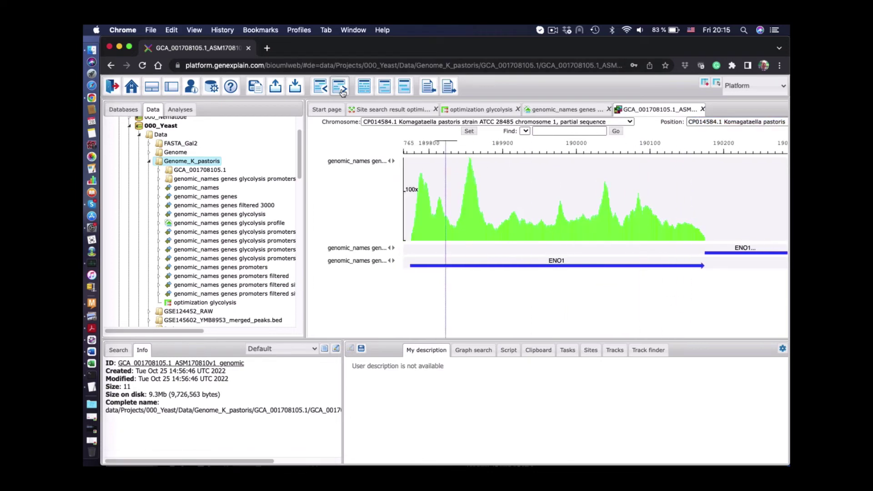
Inspect the details of the F$STP2_01 and F$TBP_Q6 binding sites
left_click(689, 309)
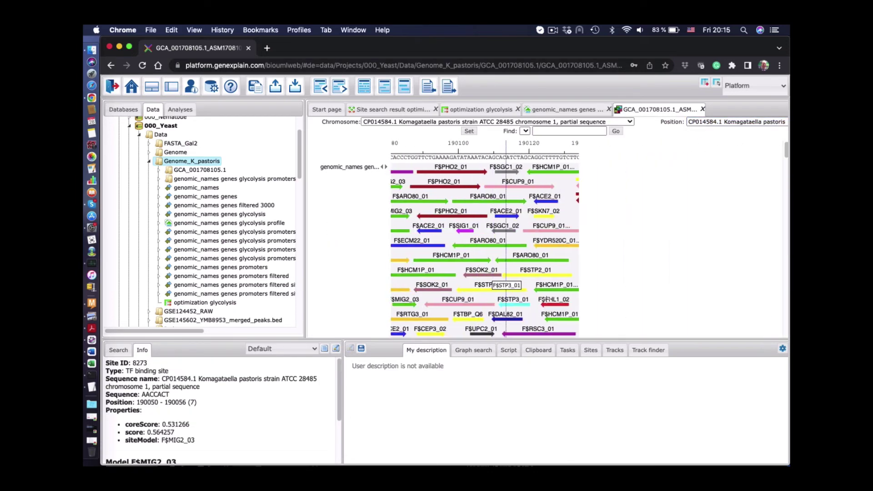
scroll(696, 290, "down", 1)
scroll(695, 289, "up", 2)
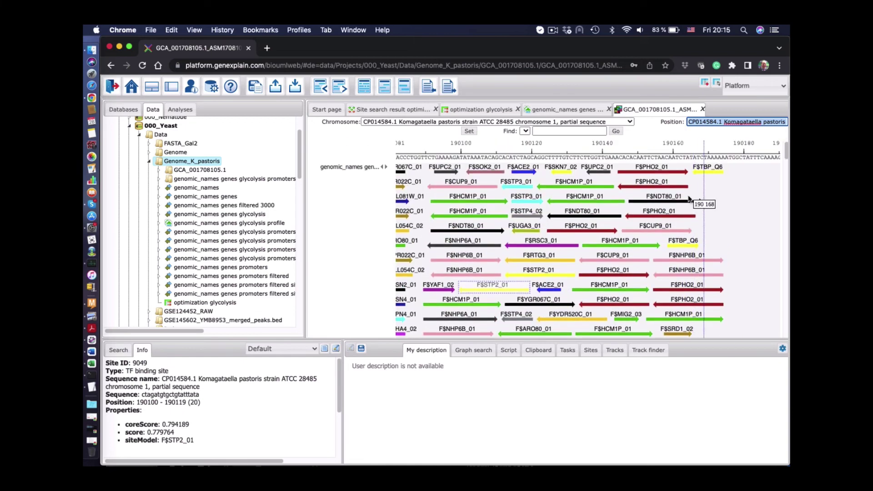
left_click(708, 168)
scroll(248, 440, "down", 2)
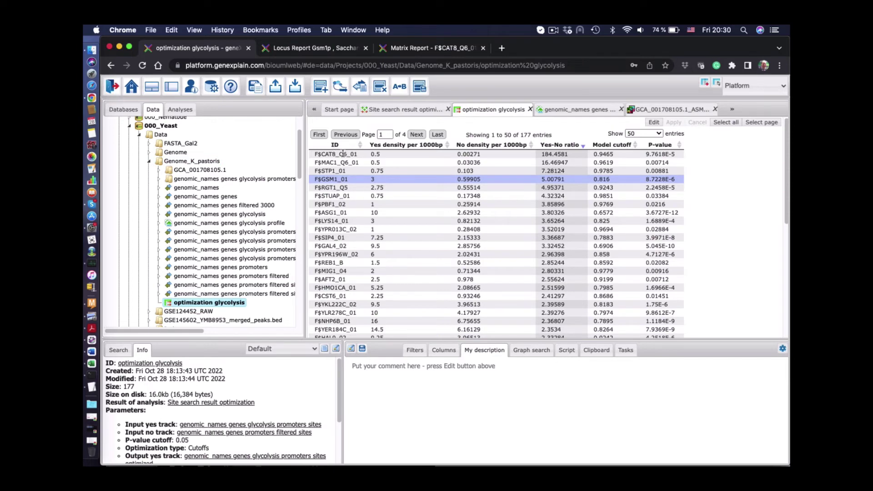
Build a sites report for matrices F$CAT8_Q6_01 through F$GSM1_01 and check an FBA1 site
left_click(342, 153, "shift")
left_click(360, 86)
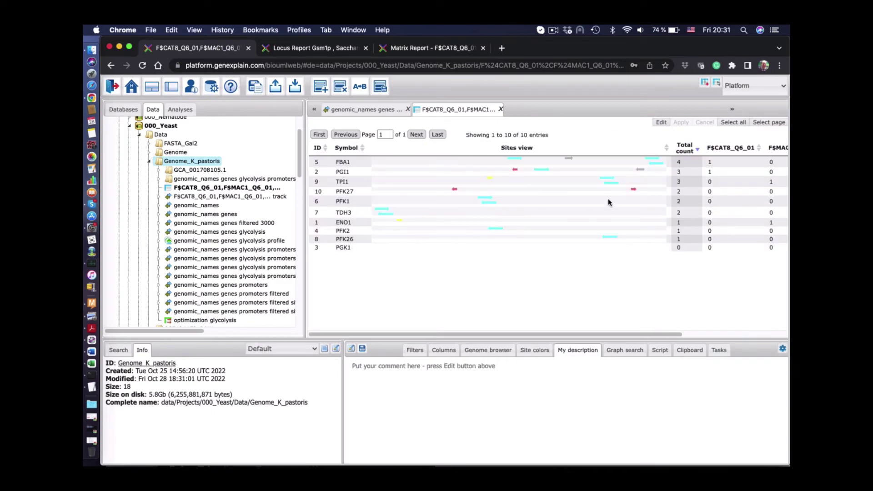
left_click(517, 158)
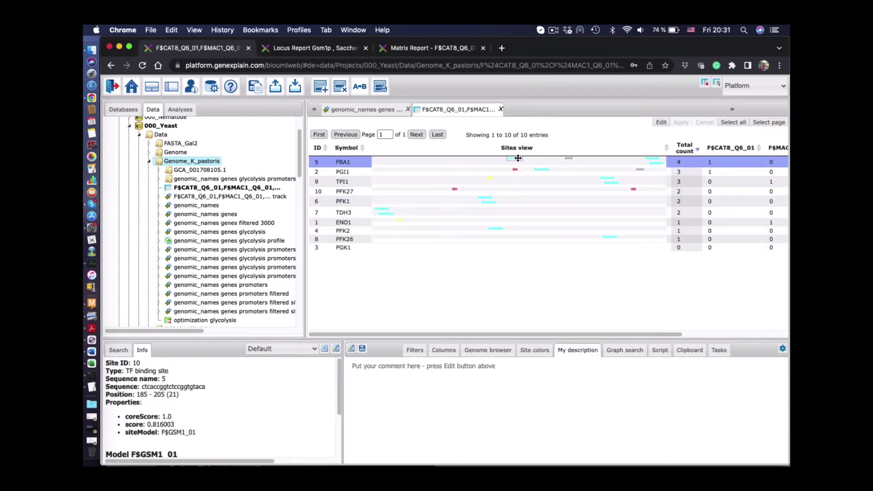
Open the TRANSFAC report for the F$GSM1_01 matrix
scroll(193, 411, "down", 3)
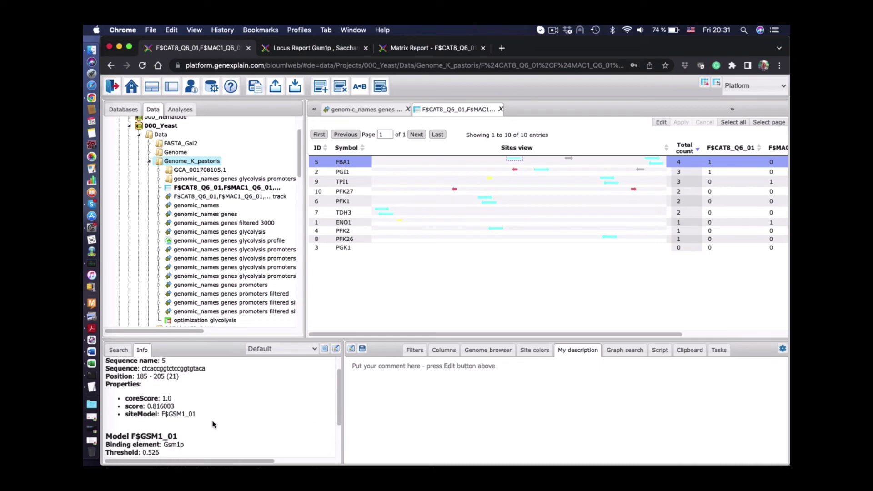
scroll(176, 391, "up", 5)
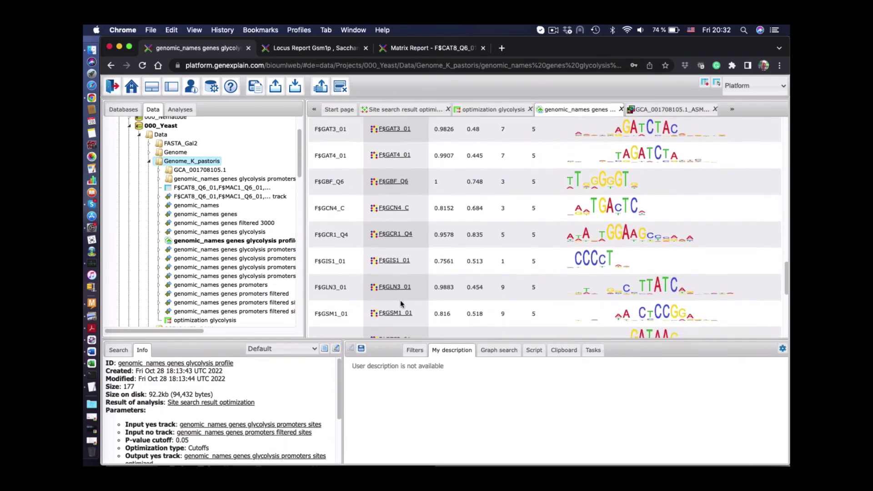
scroll(401, 304, "down", 3)
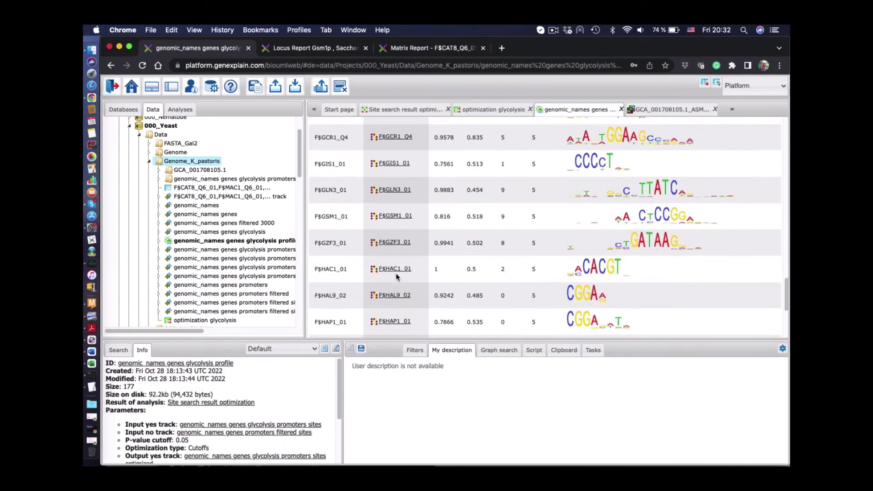
left_click(399, 220)
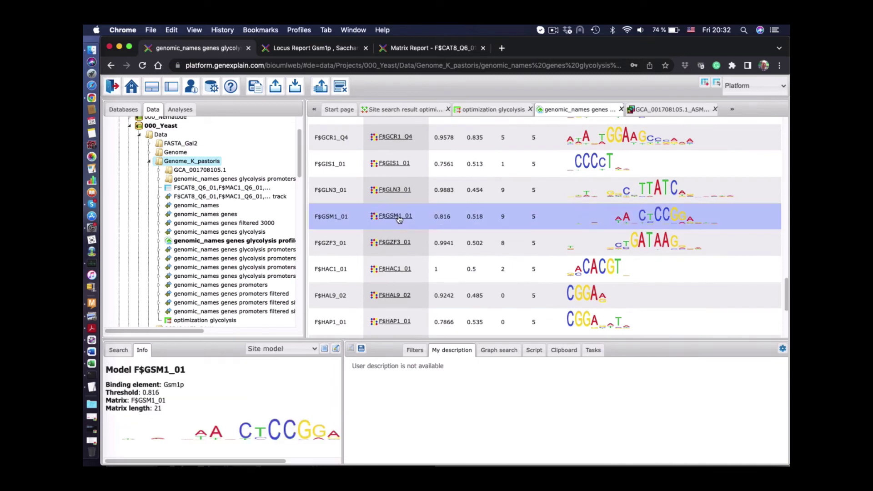
left_click(398, 217)
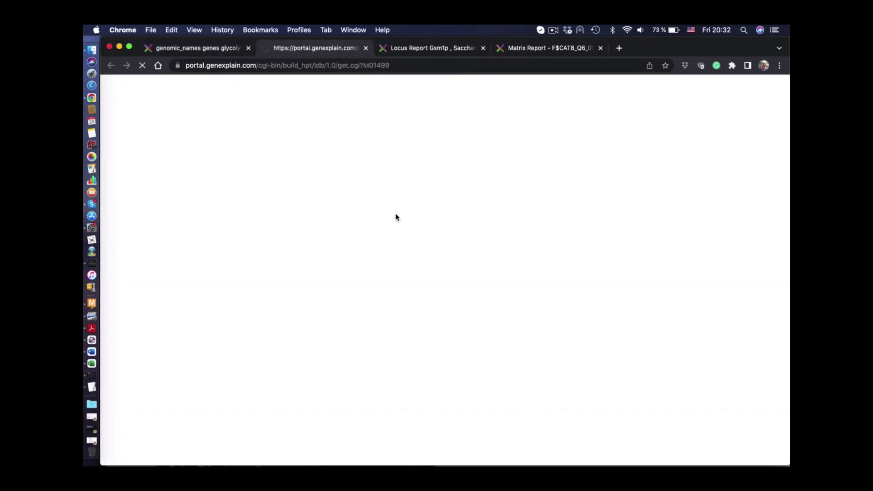
Scroll through the F$GSM1_01 - Gsm1p matrix report
scroll(383, 347, "down", 10)
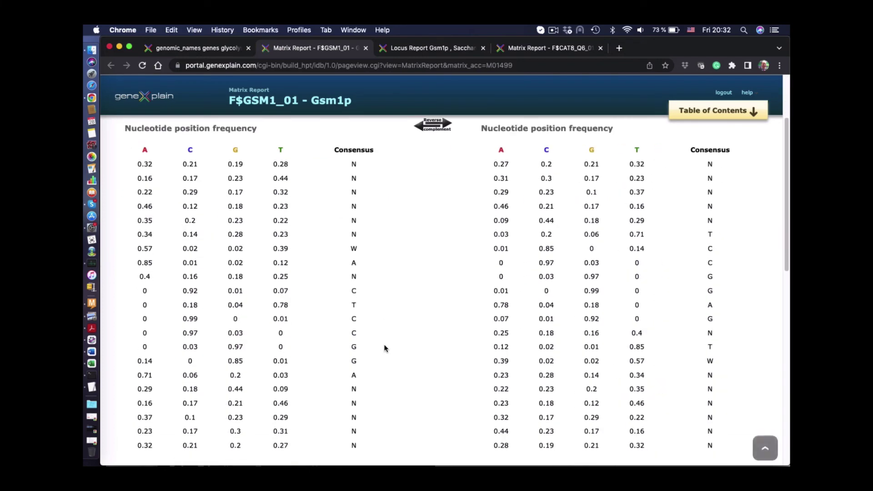
scroll(385, 348, "down", 3)
scroll(385, 349, "down", 10)
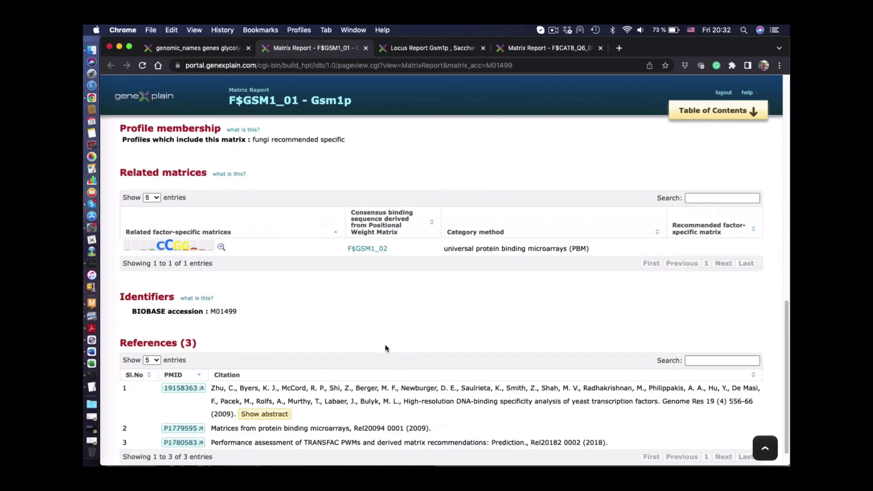
scroll(384, 349, "up", 5)
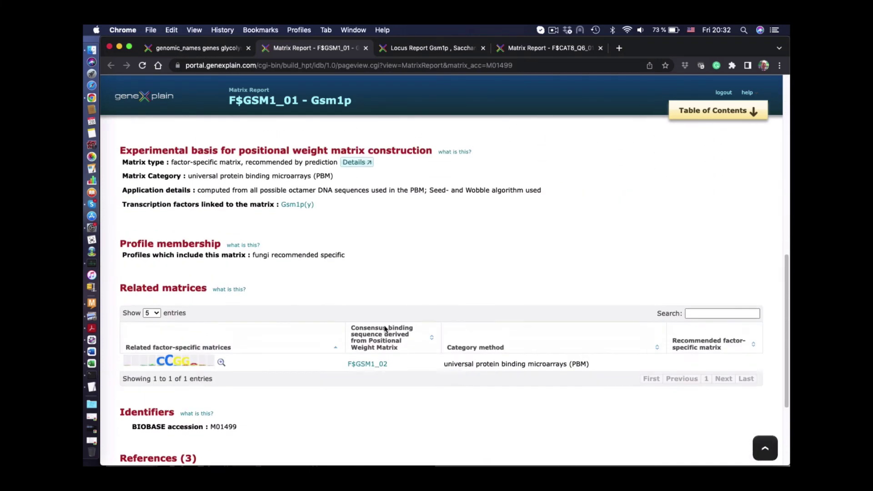
Open the Gsm1p locus report, highlight 'Glucose starvation modulator 1', then return to the sites table
left_click(293, 205)
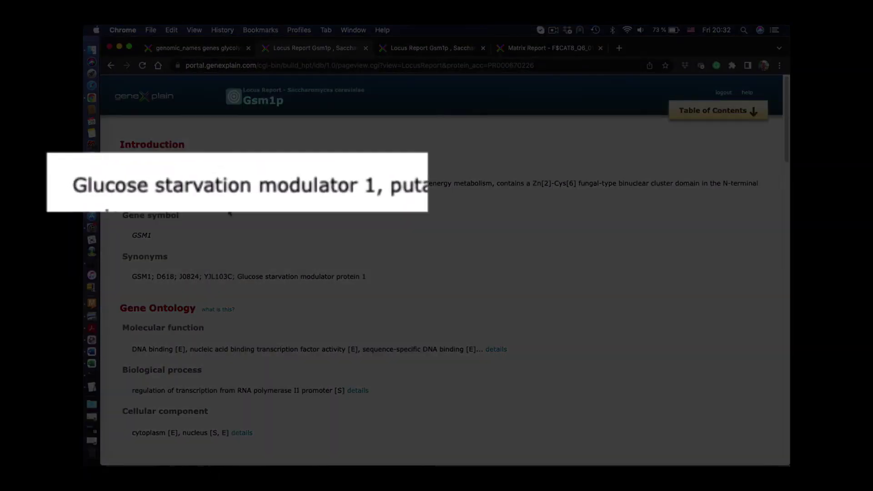
left_click_drag(70, 183, 378, 191)
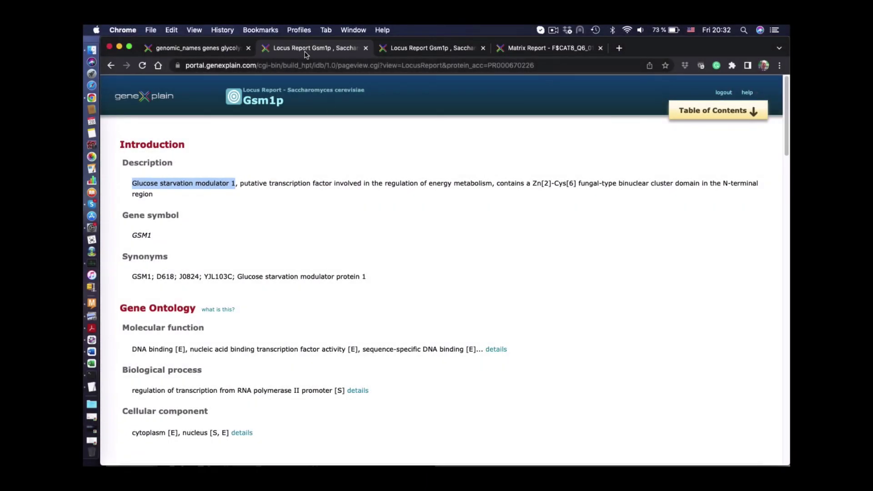
left_click(196, 49)
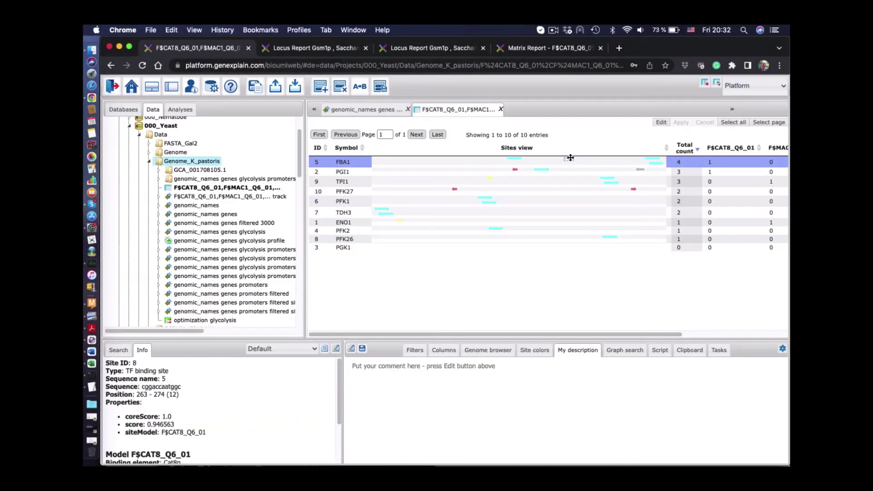
Inspect the PGI1 promoter's CAT8 binding site and mark its model name CAT8_Q6_01
scroll(200, 418, "down", 2)
scroll(193, 414, "down", 1)
left_click_drag(210, 370, 161, 371)
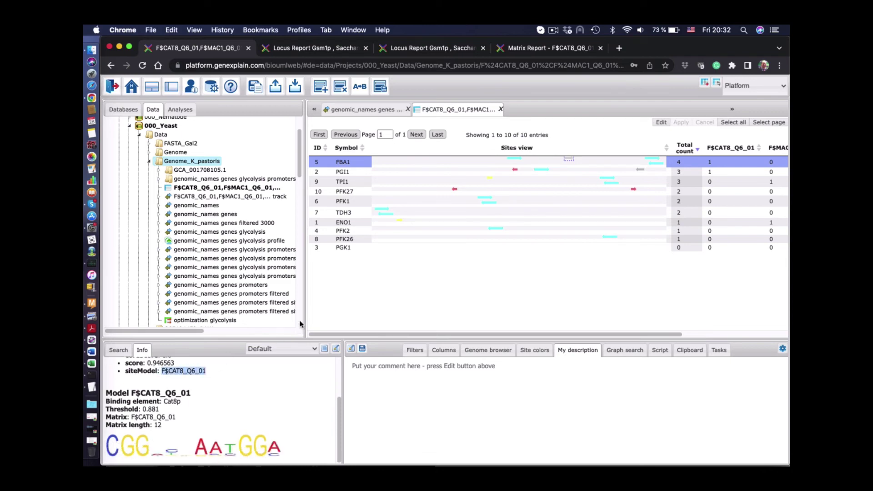
left_click(640, 170)
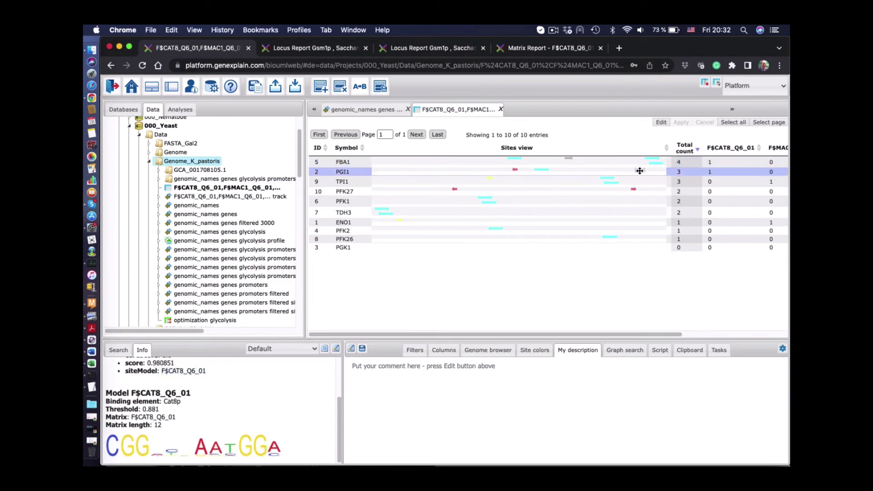
left_click_drag(206, 370, 168, 371)
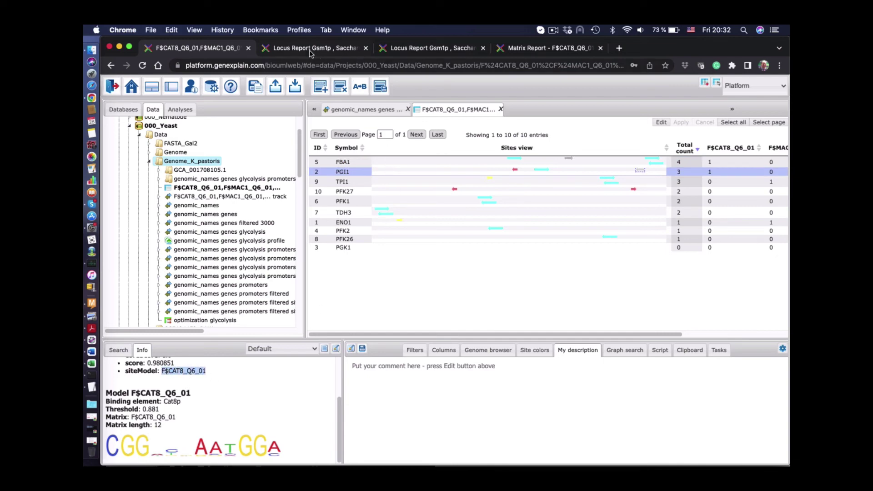
Open the TRANSFAC report for F$CAT8_Q6_01 from the glycolysis profile table
left_click(356, 109)
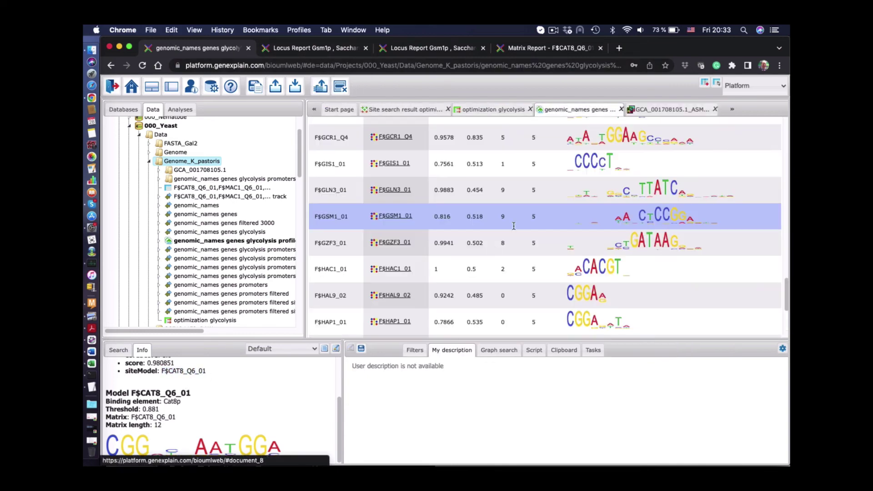
scroll(404, 248, "up", 10)
left_click(390, 252)
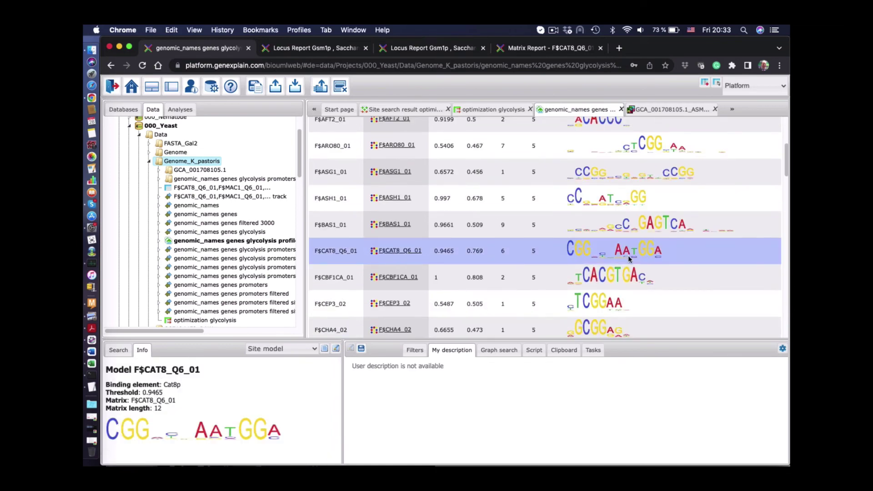
left_click(394, 253)
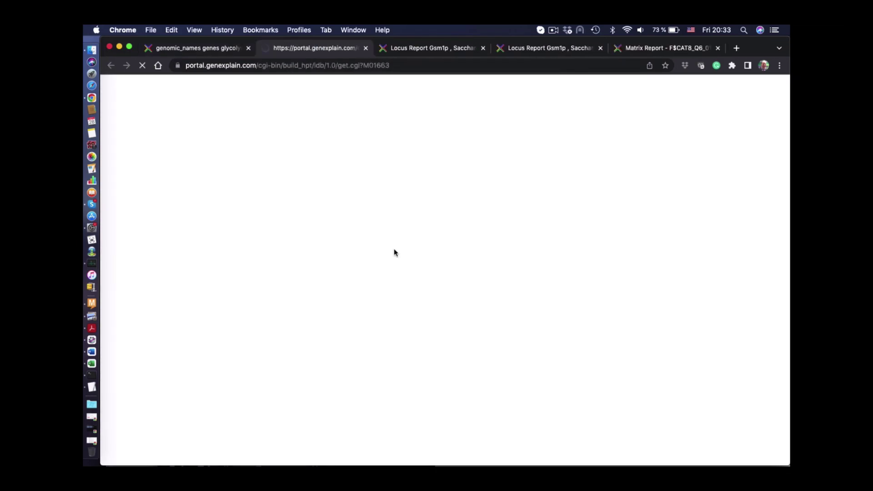
Scroll past the 14 aligned sites to References and highlight the Cat8p gluconeogenic activator citation
scroll(384, 330, "down", 6)
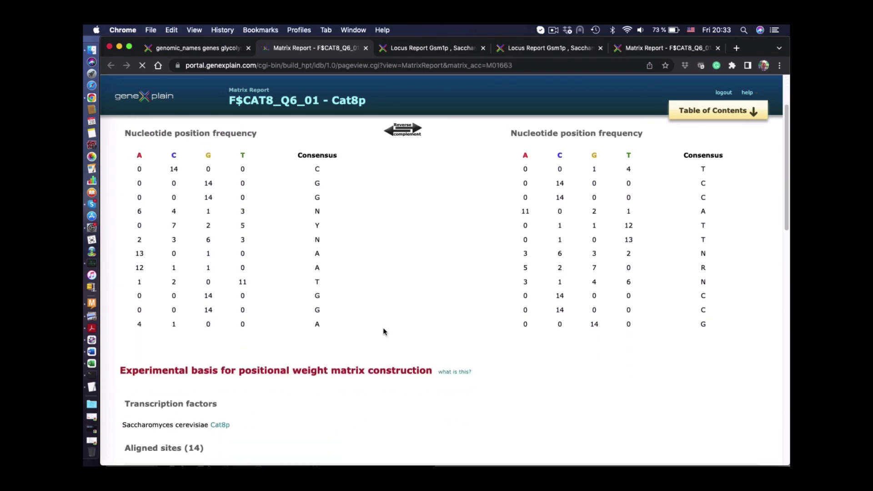
scroll(383, 327, "down", 6)
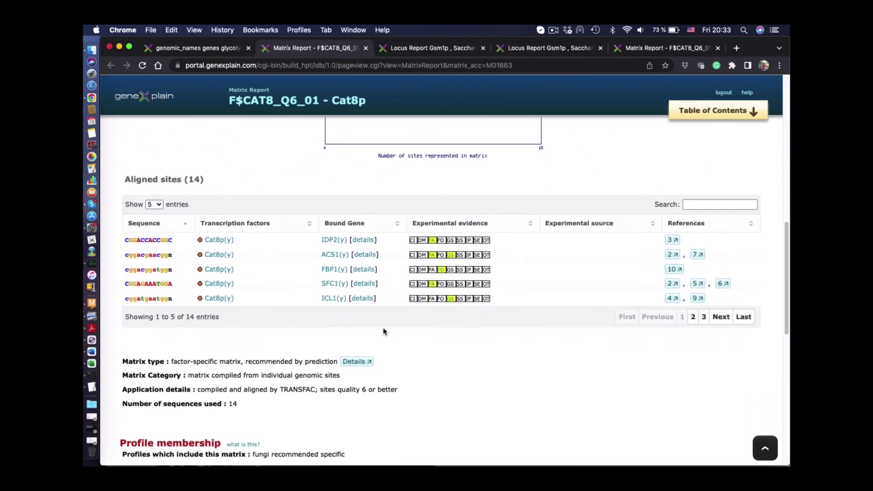
scroll(382, 327, "down", 6)
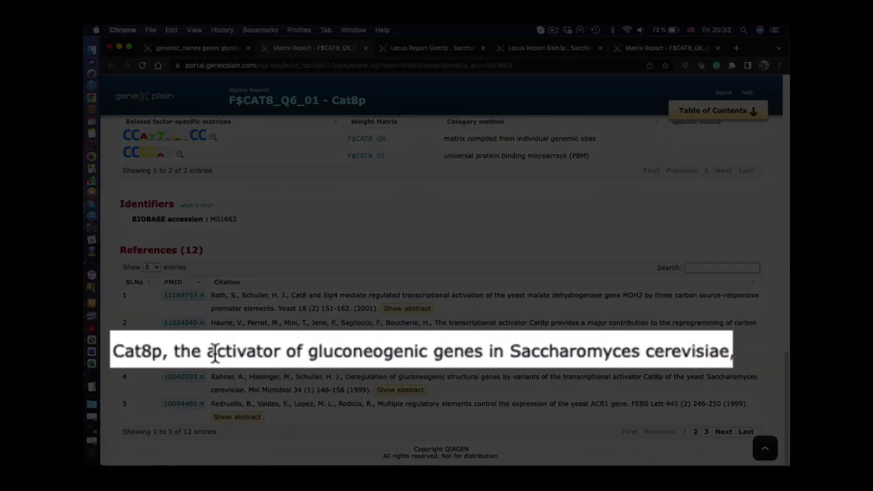
left_click_drag(114, 351, 730, 353)
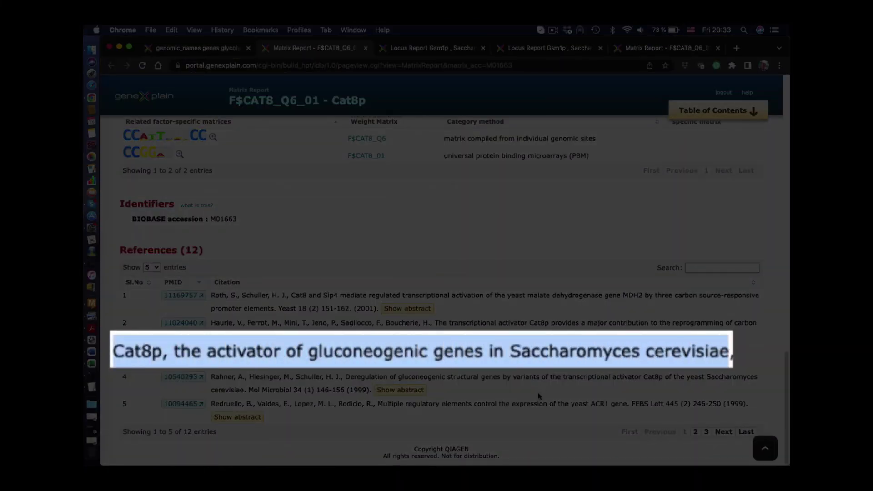